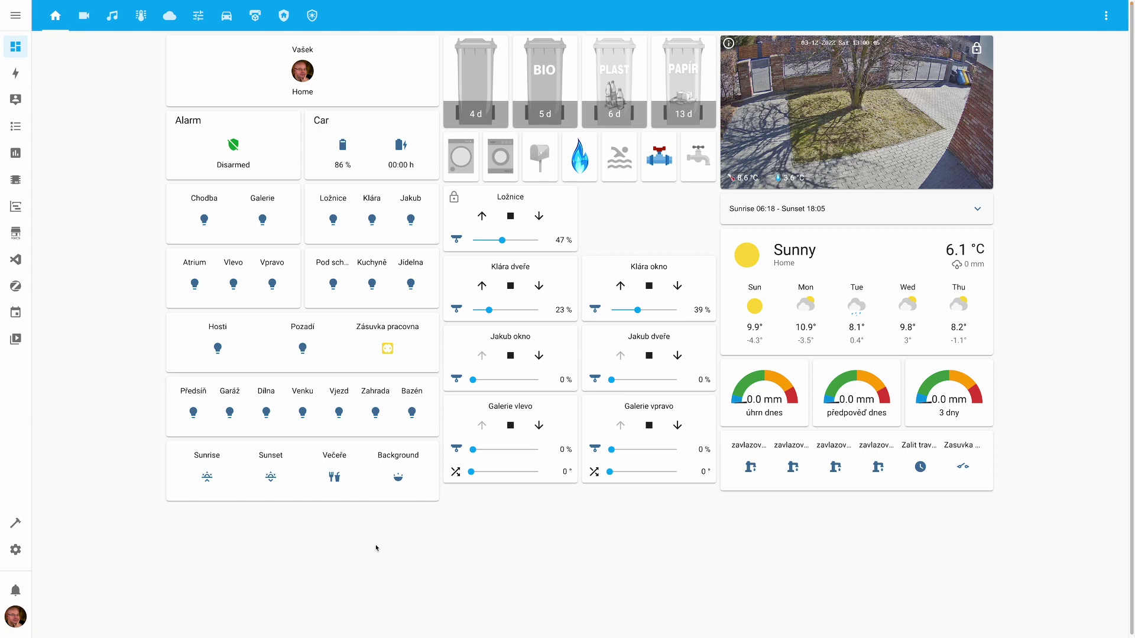
Step: Create a new empty script from Configuration > Automations & Scenes > Scripts
click(15, 550)
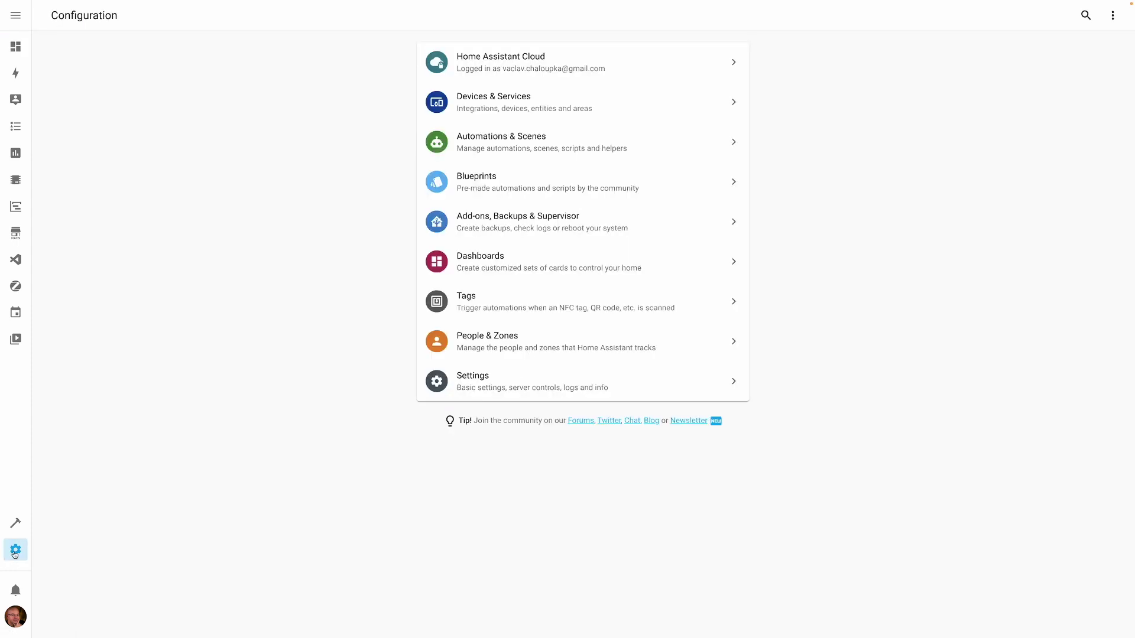
click(515, 149)
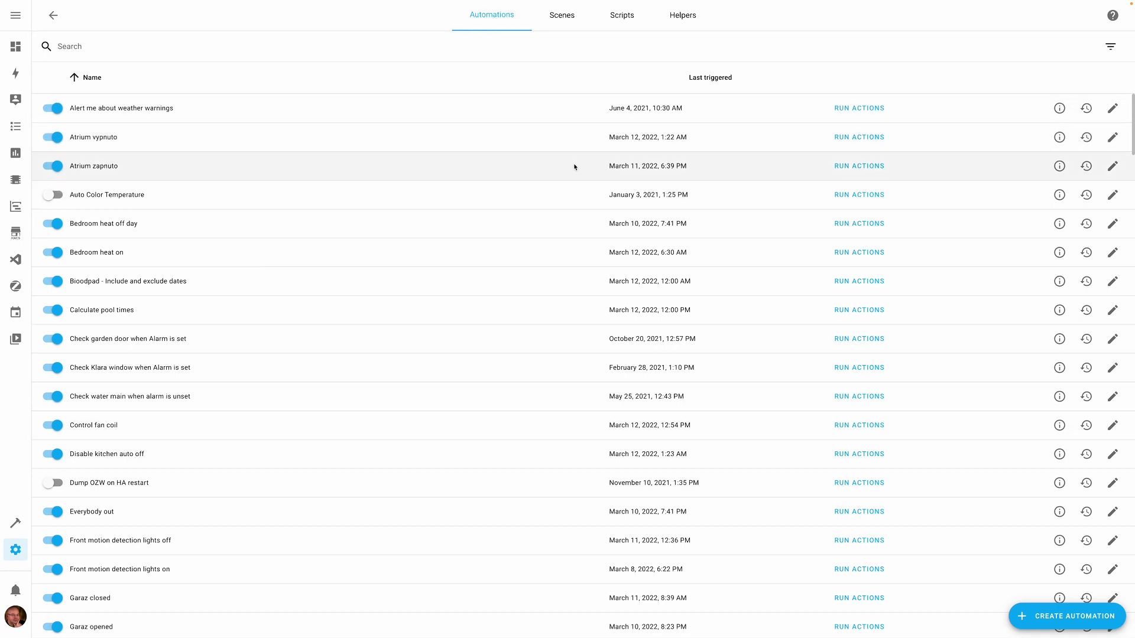
click(622, 20)
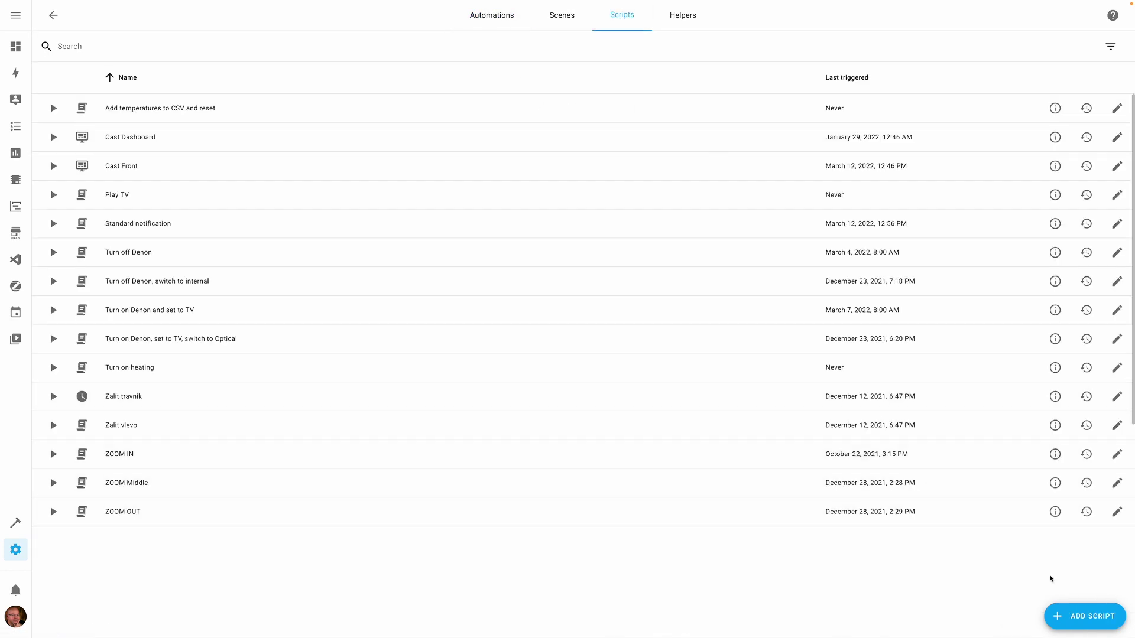
click(1075, 616)
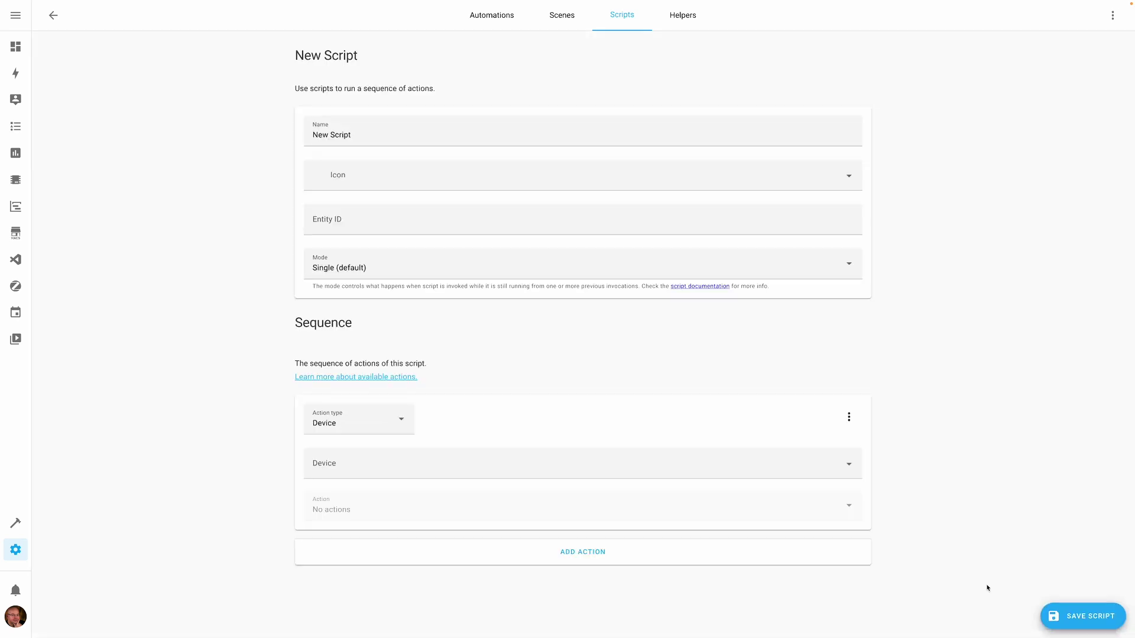
Step: Review the available action types for the script's sequence without choosing one, then go to Developer Tools
click(334, 420)
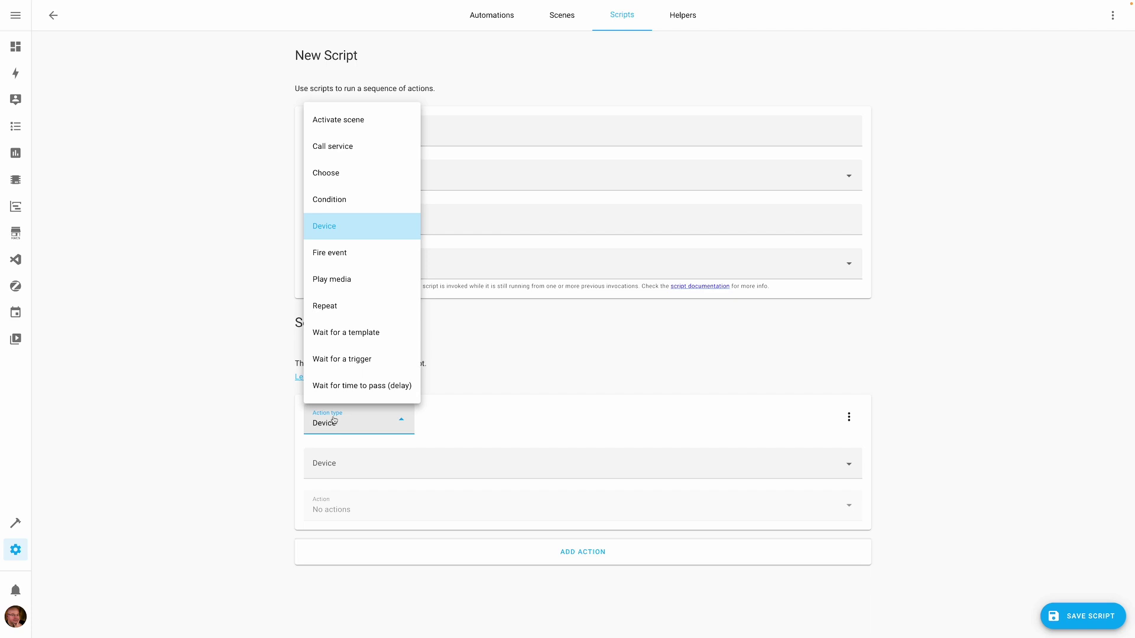
click(208, 395)
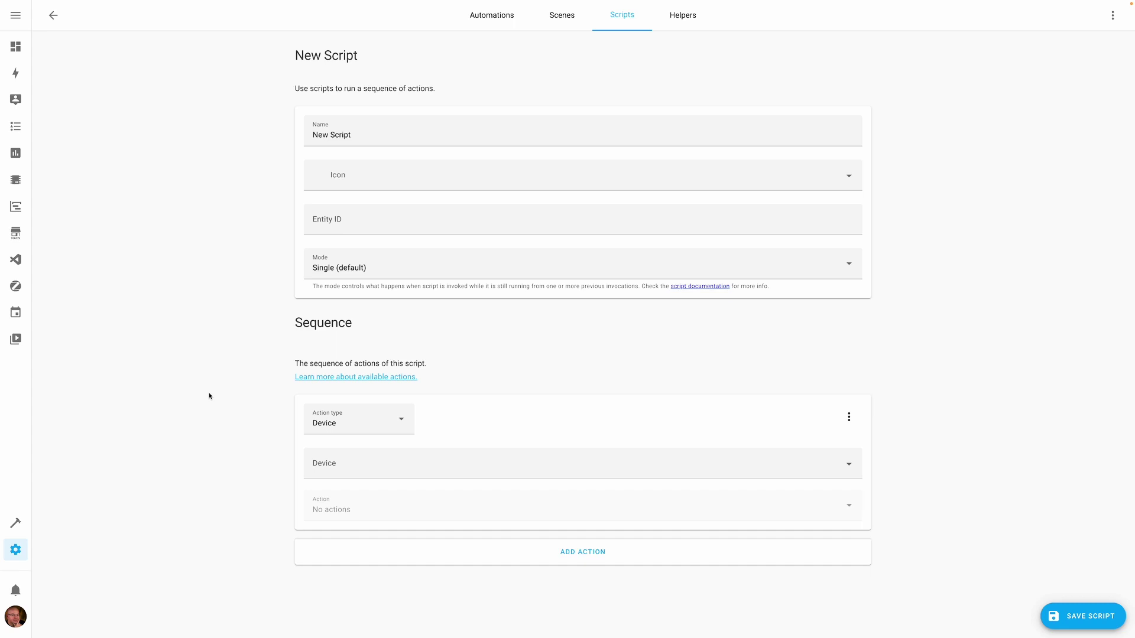
click(17, 524)
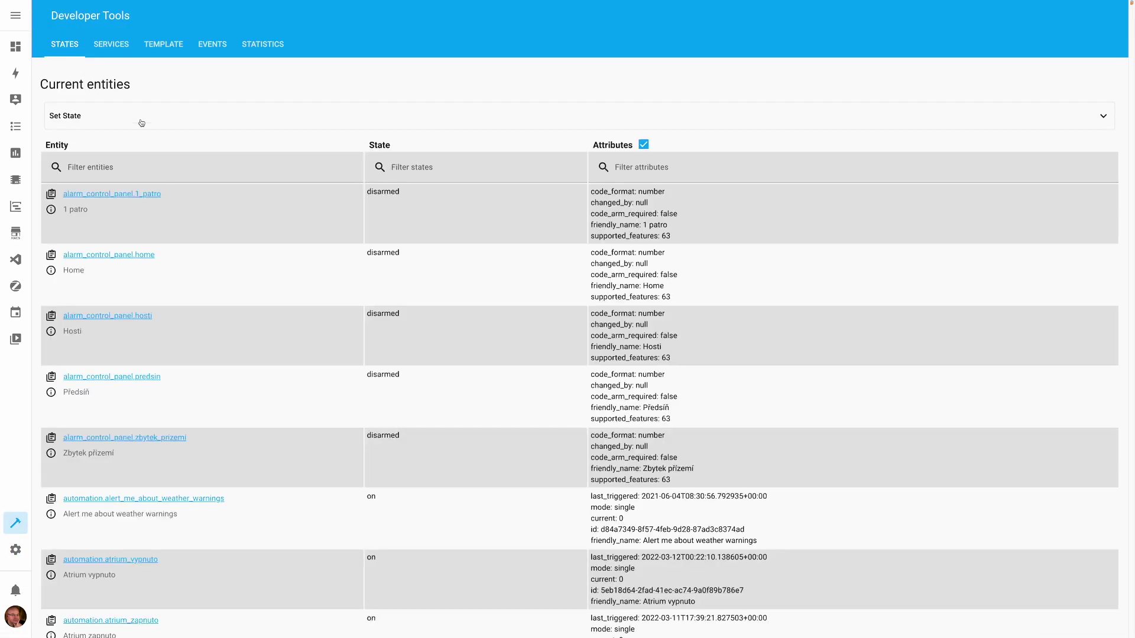
Step: Load Script: Standard notification into the Services tester by searching 'script sta'
click(115, 47)
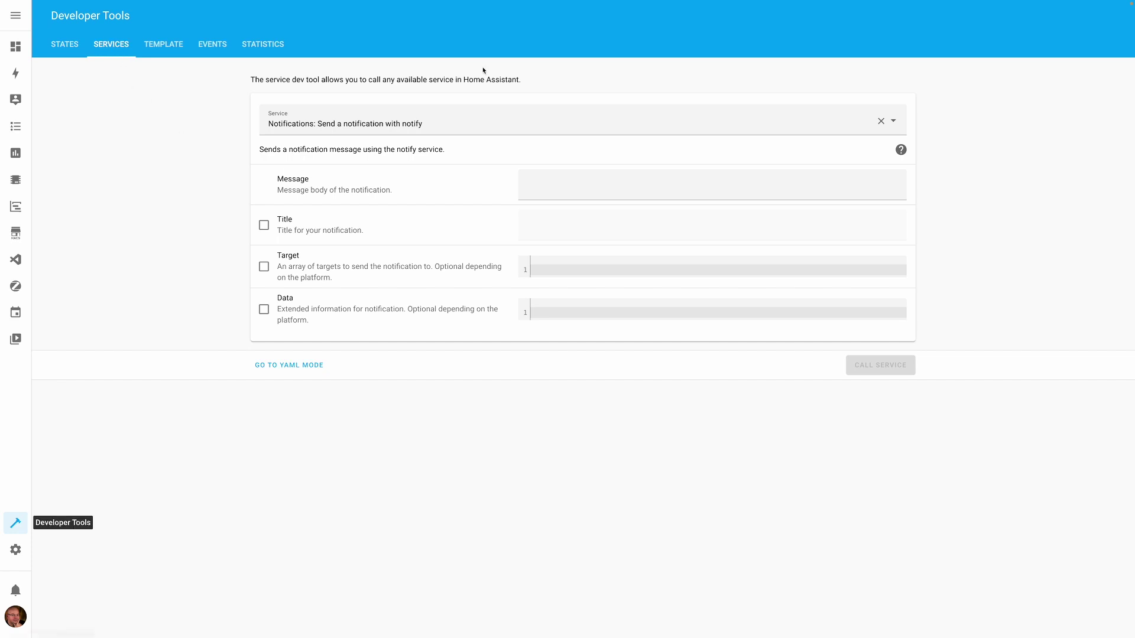
click(457, 124)
key(ctrl+a)
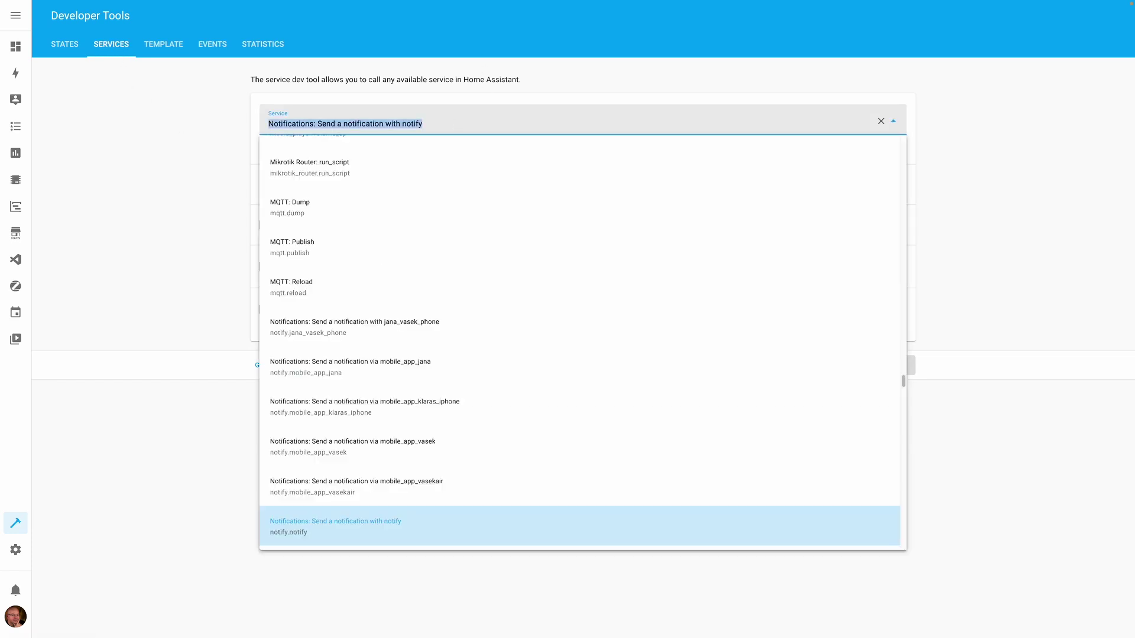
text(scr)
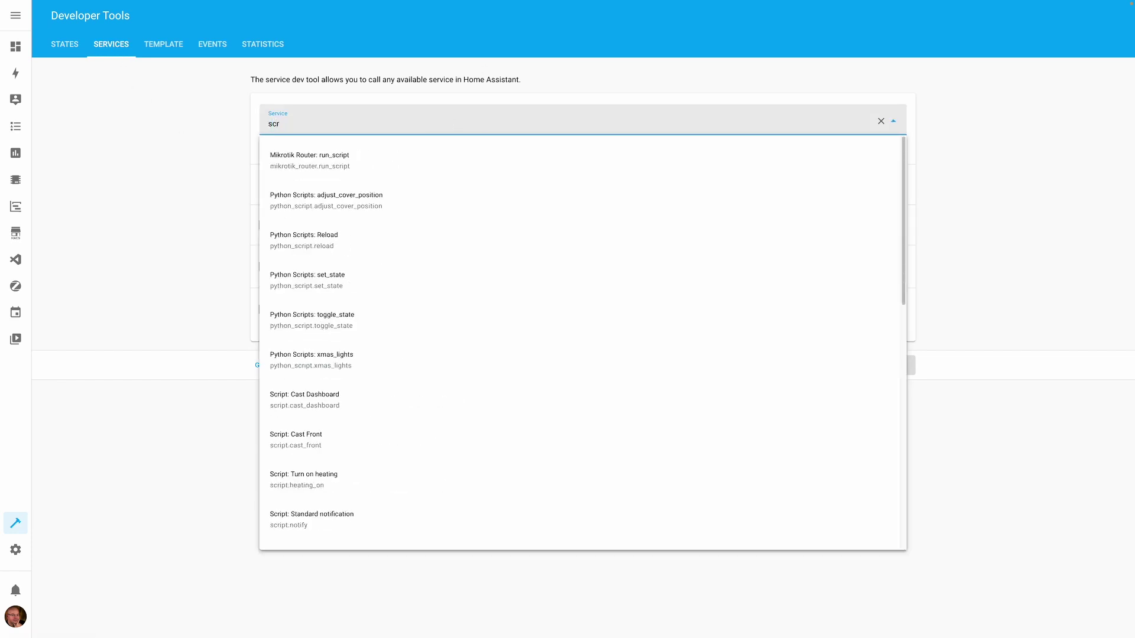
text(ip)
text(t sta)
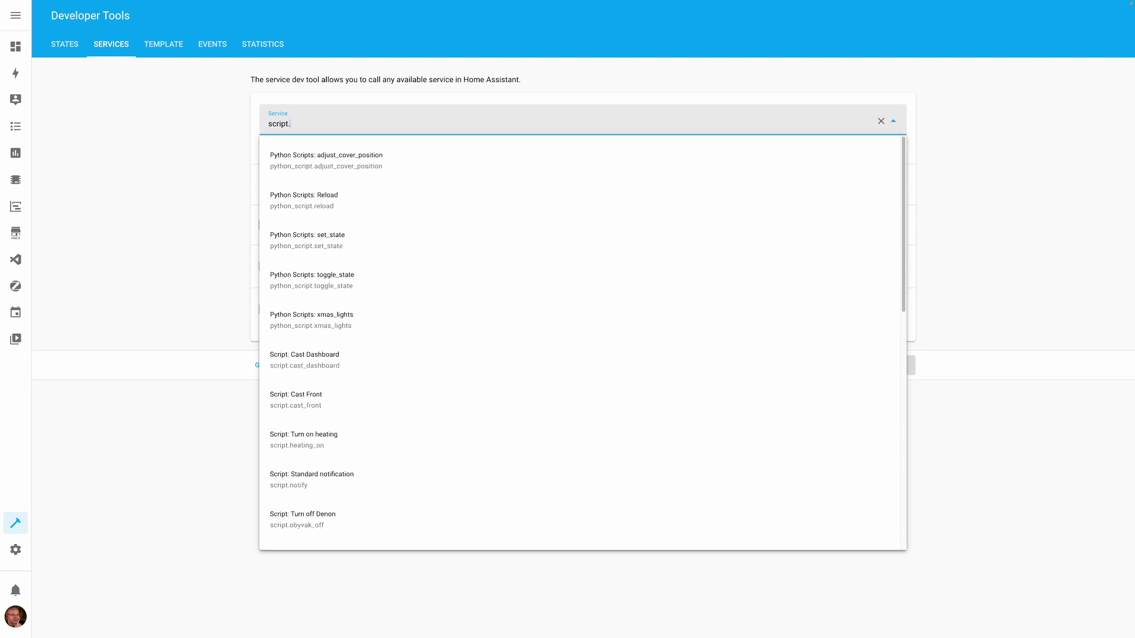
click(372, 157)
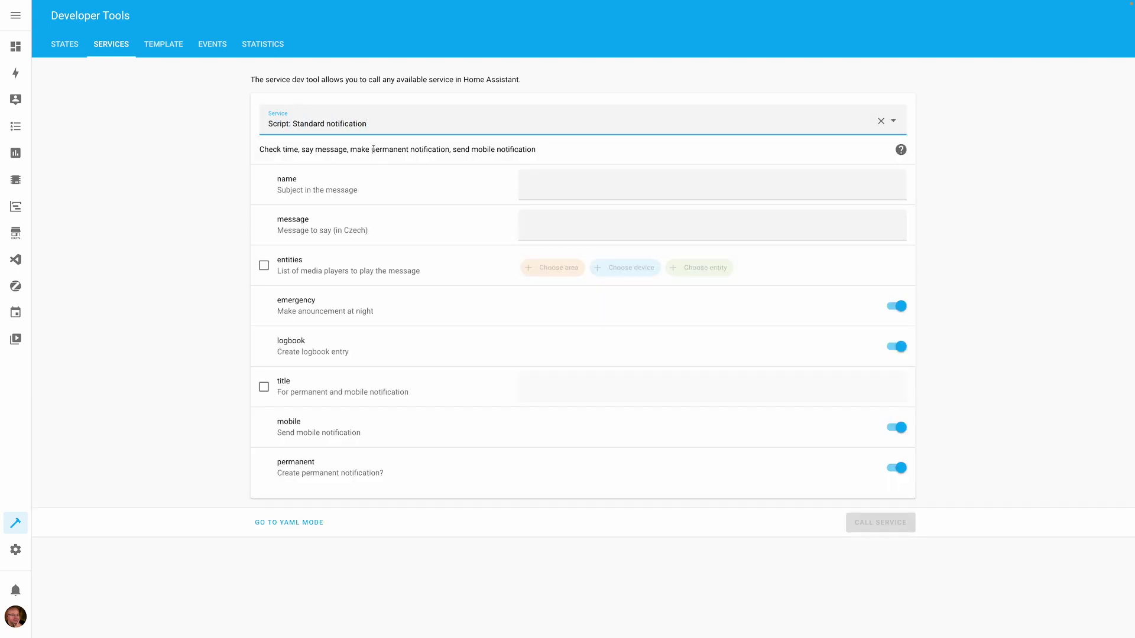
click(142, 153)
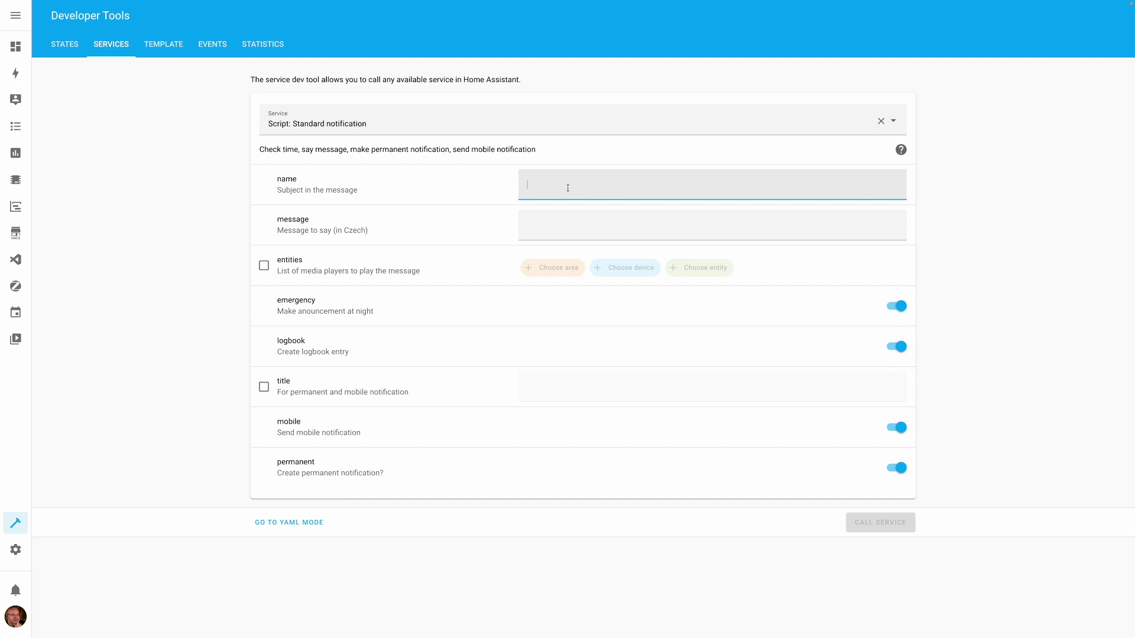
Step: Give the notification the name 'Test' and target only the Pracovna Assistant media player
text(Test)
click(545, 220)
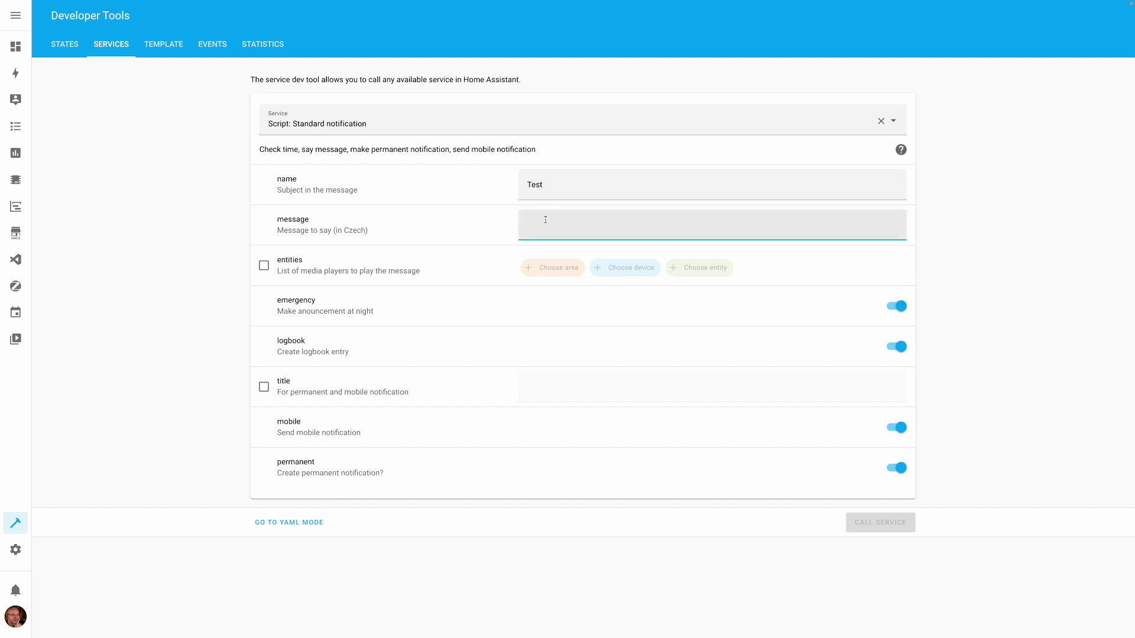
click(264, 265)
click(700, 267)
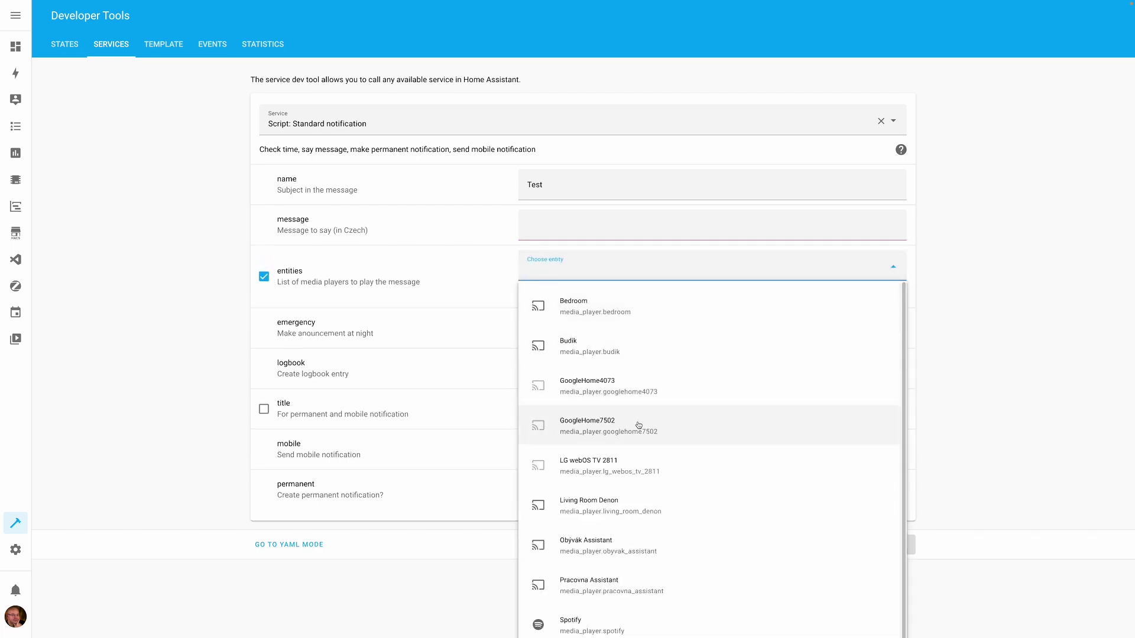
scroll(639, 425, down, 1)
click(640, 553)
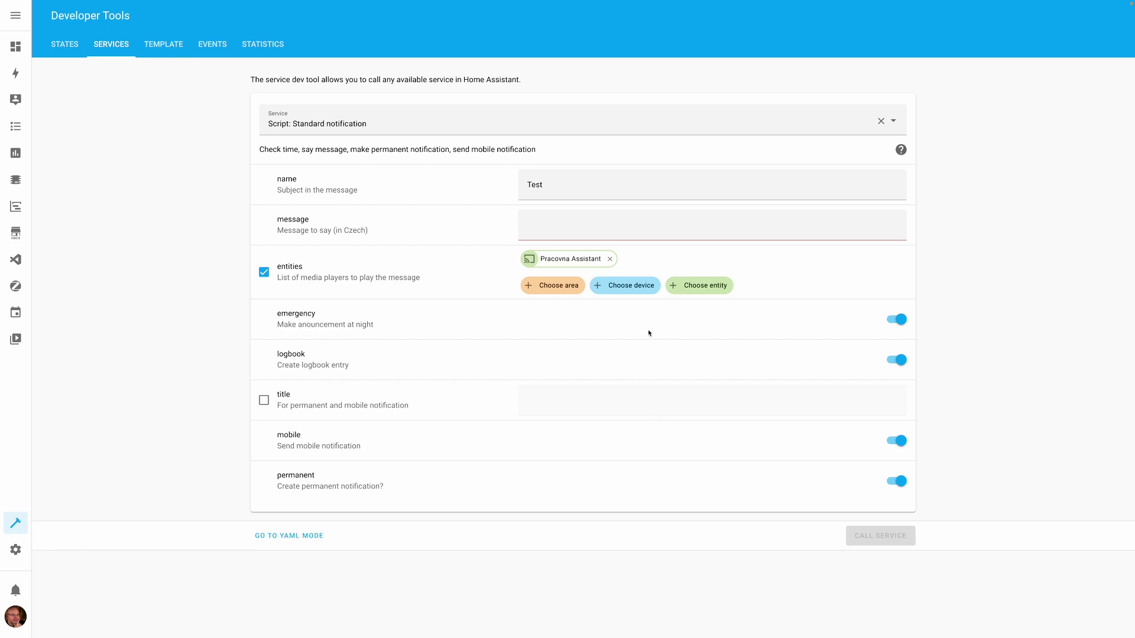
Step: Turn off the emergency, logbook, mobile and permanent notification options
click(891, 321)
click(898, 362)
click(891, 444)
click(894, 483)
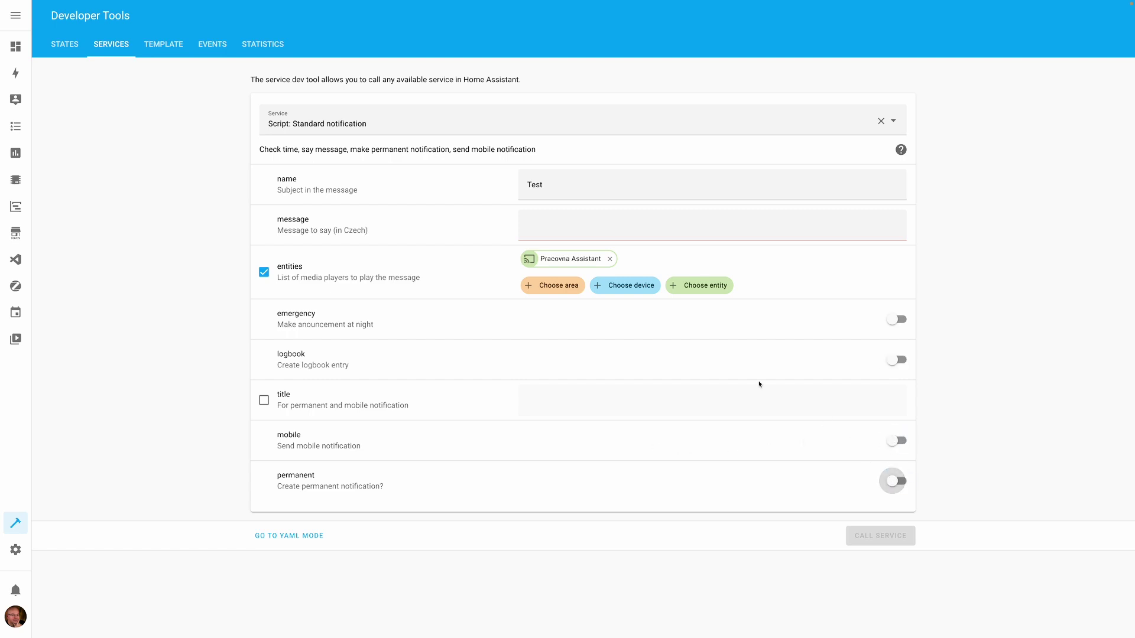
Step: Enter the message 'Dobré ráno.', call the service, and show the call as YAML
click(558, 230)
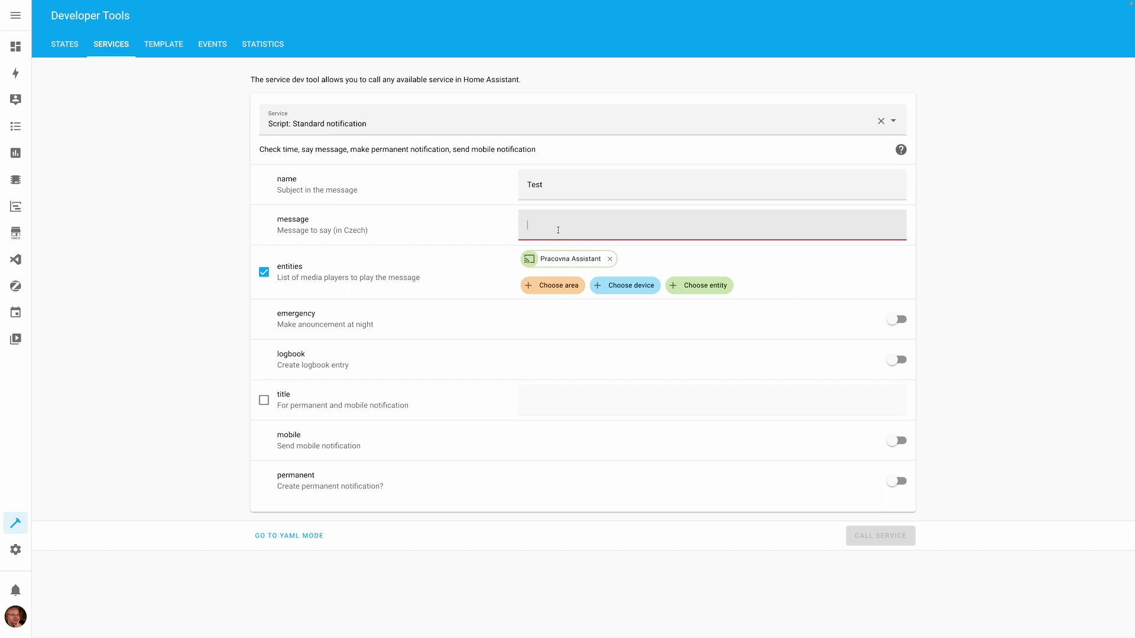
text(Dobré ráno.)
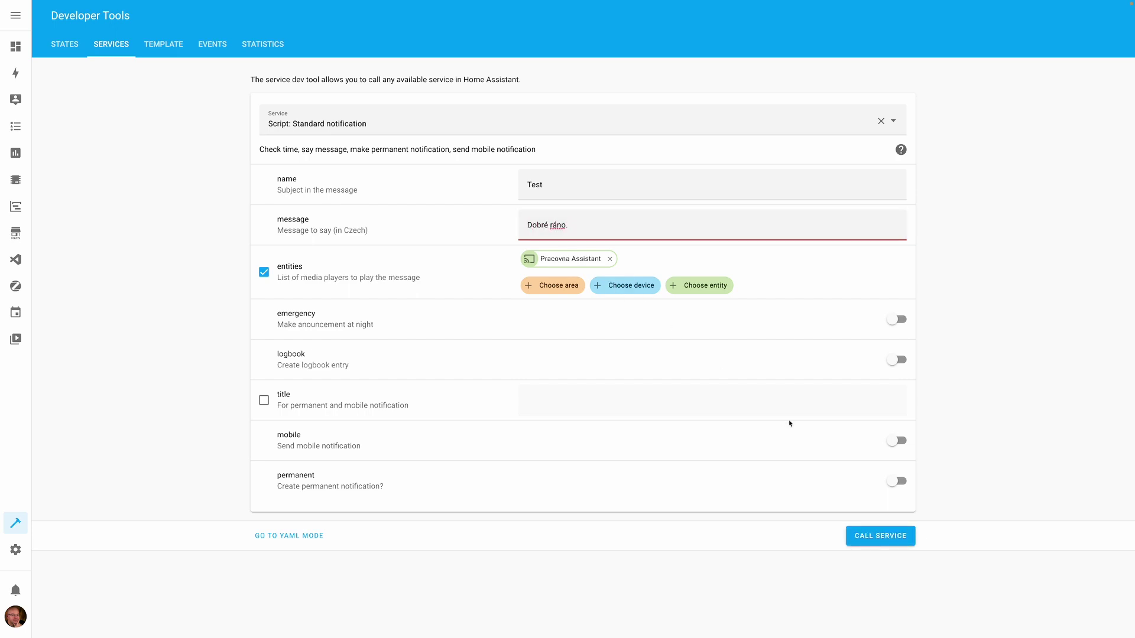
click(881, 539)
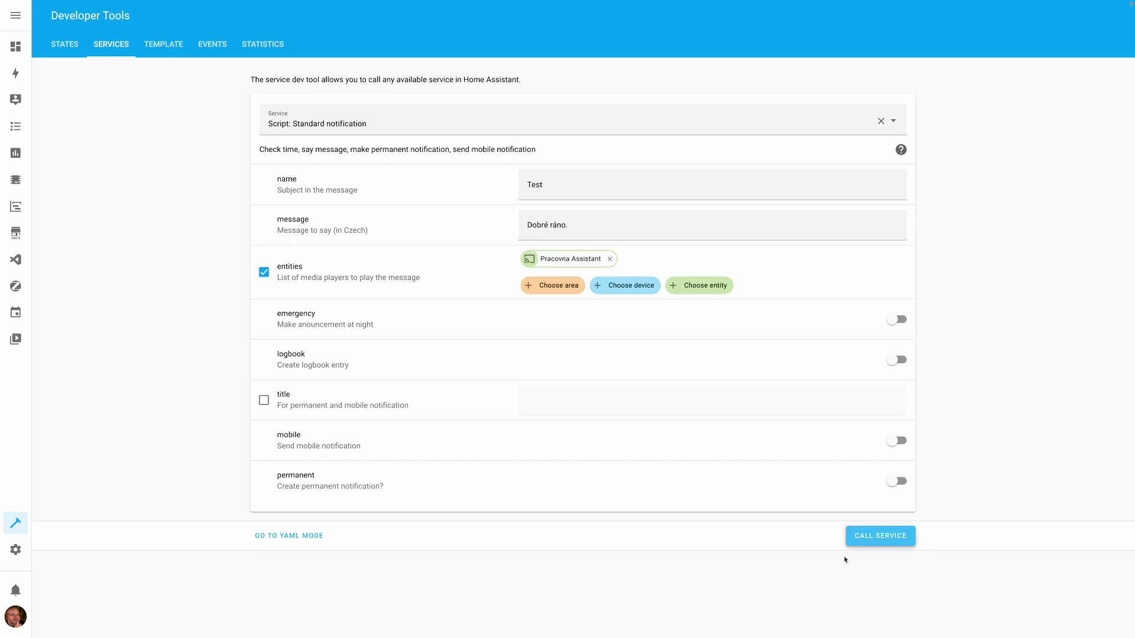
click(286, 537)
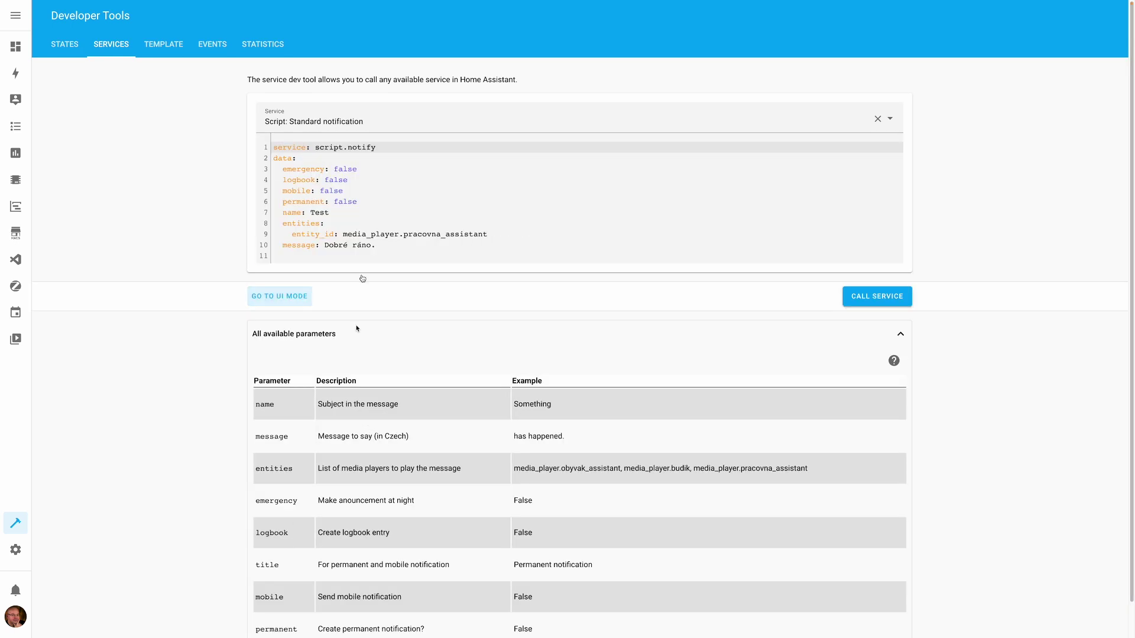
scroll(434, 202, down, 1)
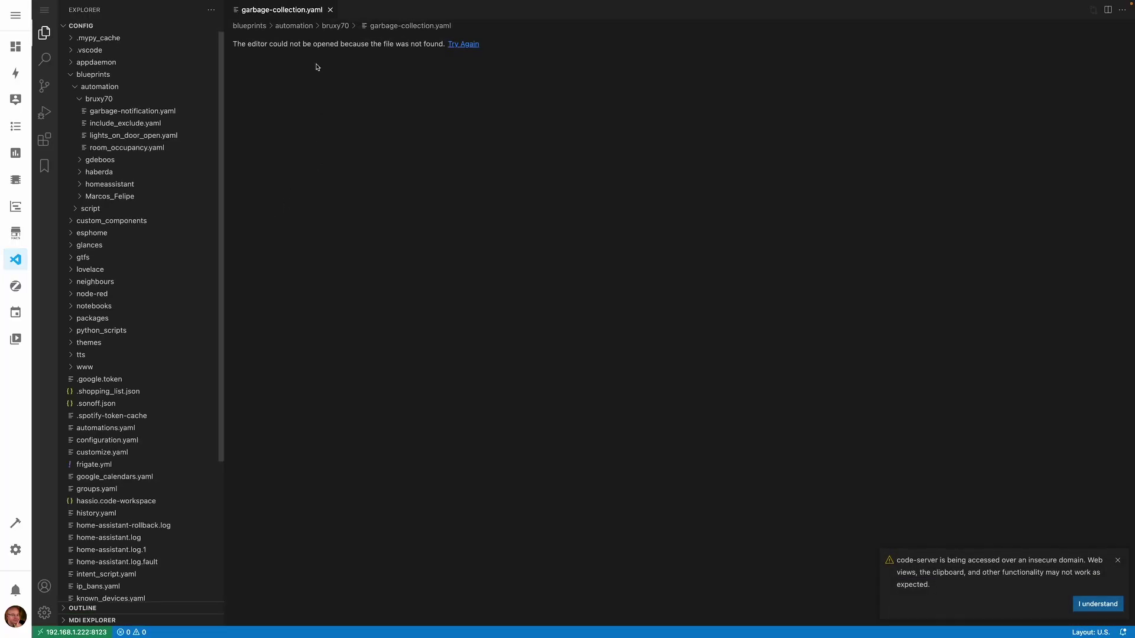
Step: Open packages/notify.yaml and scroll to the notify script's name, message, entities and option fields
click(330, 9)
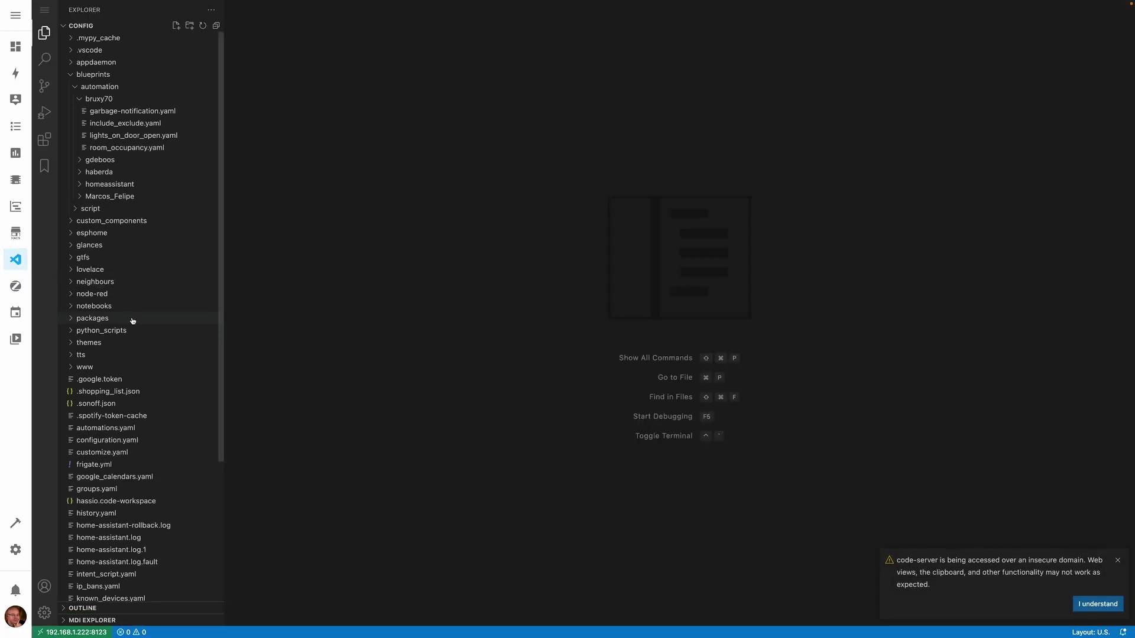
click(78, 75)
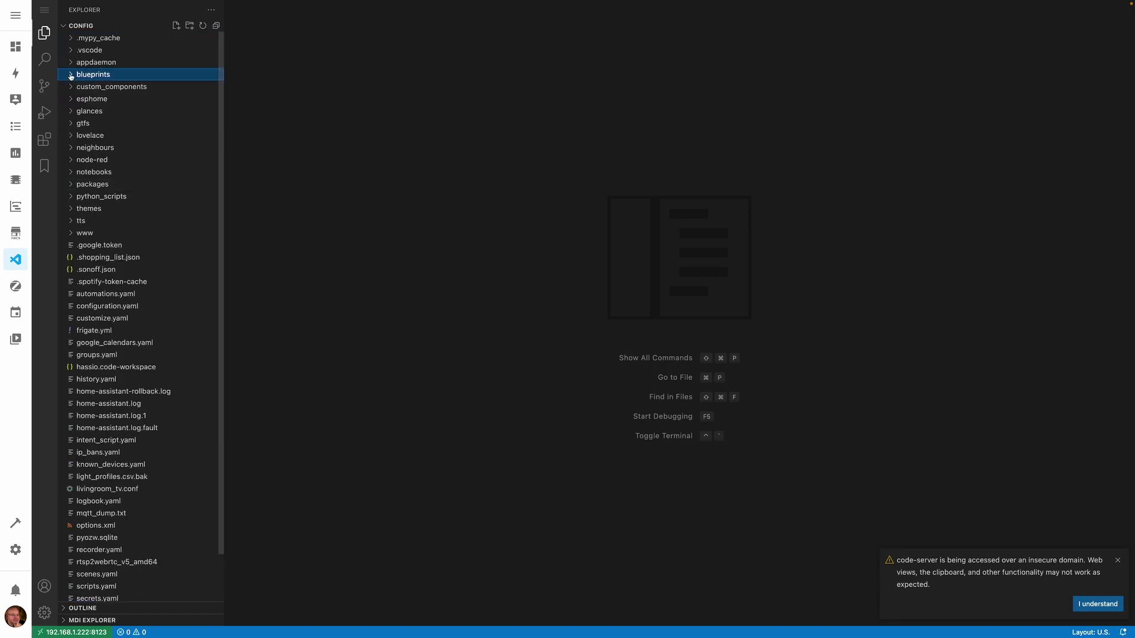
click(69, 186)
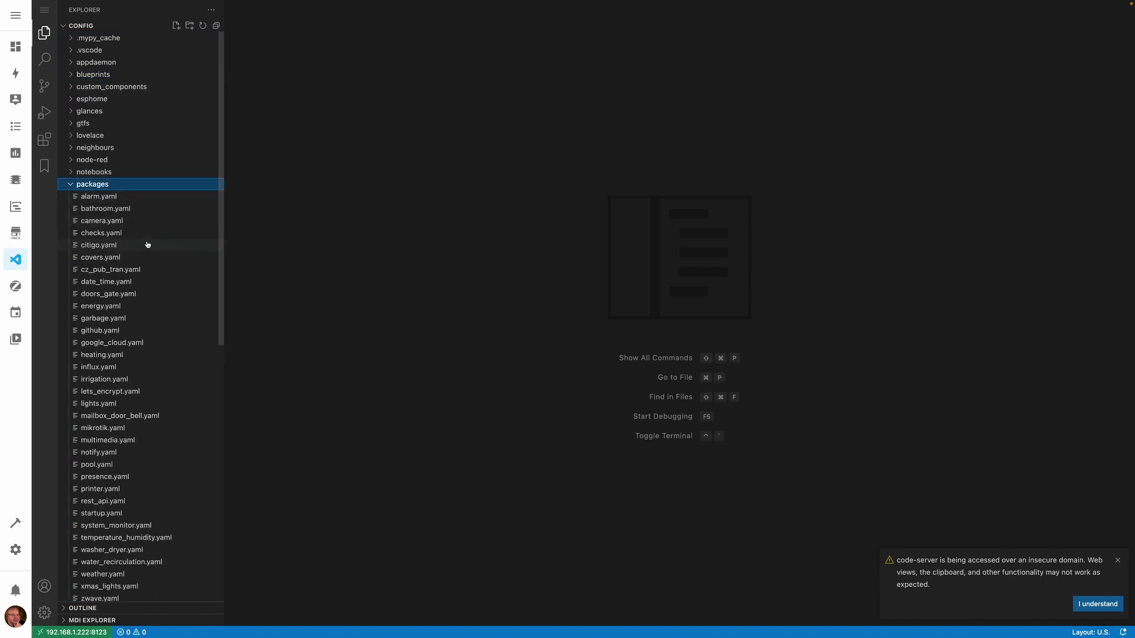
click(98, 453)
scroll(381, 276, down, 1)
scroll(381, 276, down, 10)
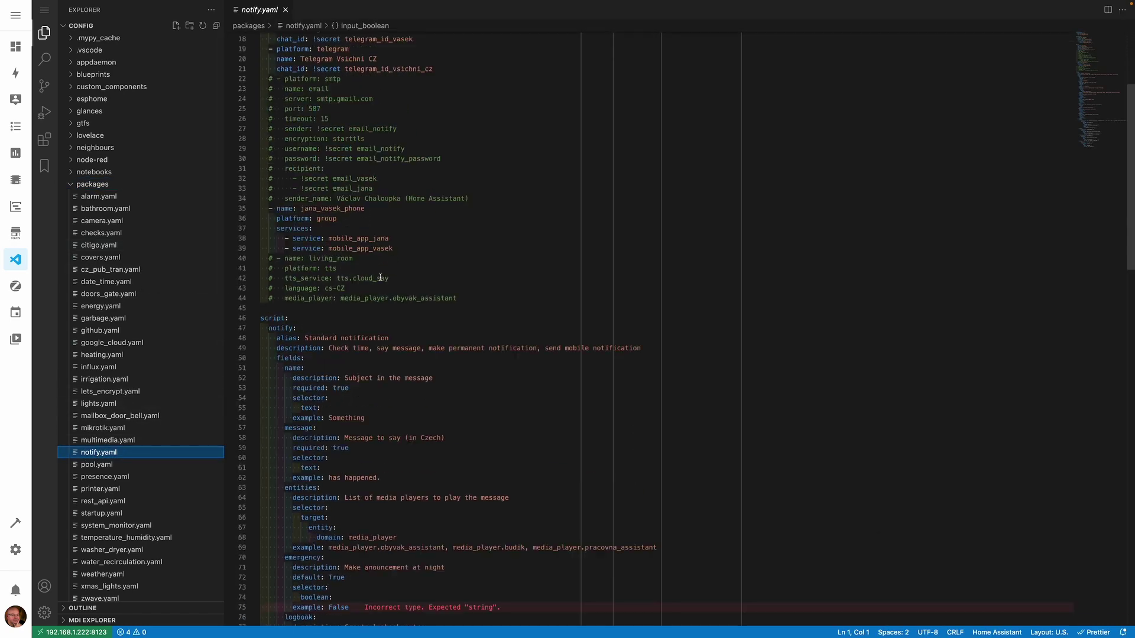
scroll(379, 278, up, 6)
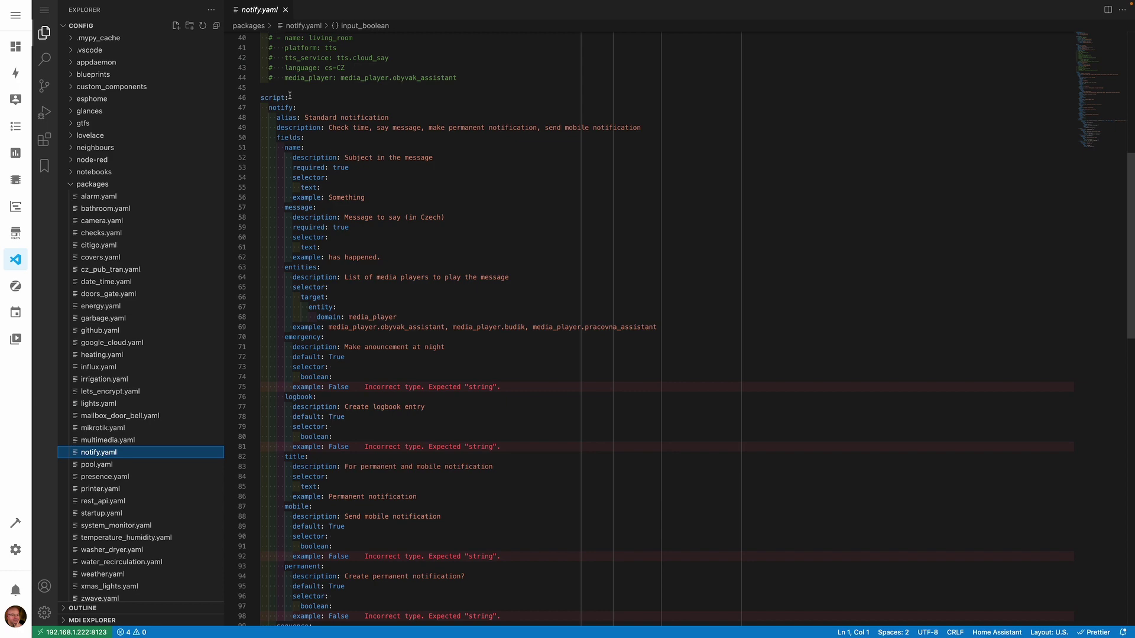
mouse_move(266, 107)
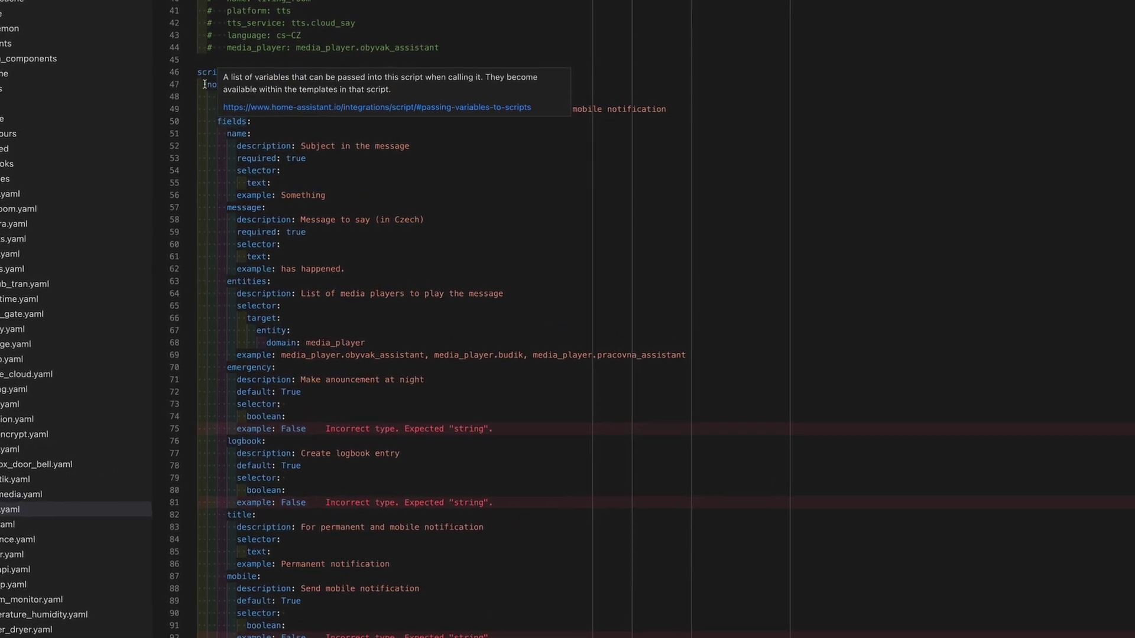
click(204, 84)
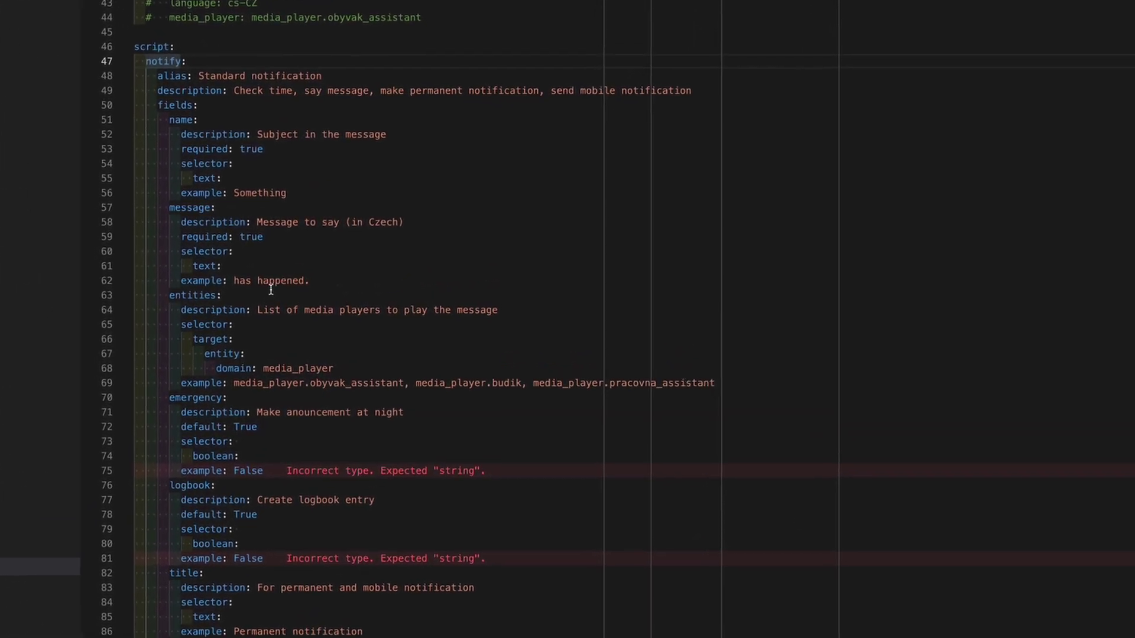
mouse_move(281, 85)
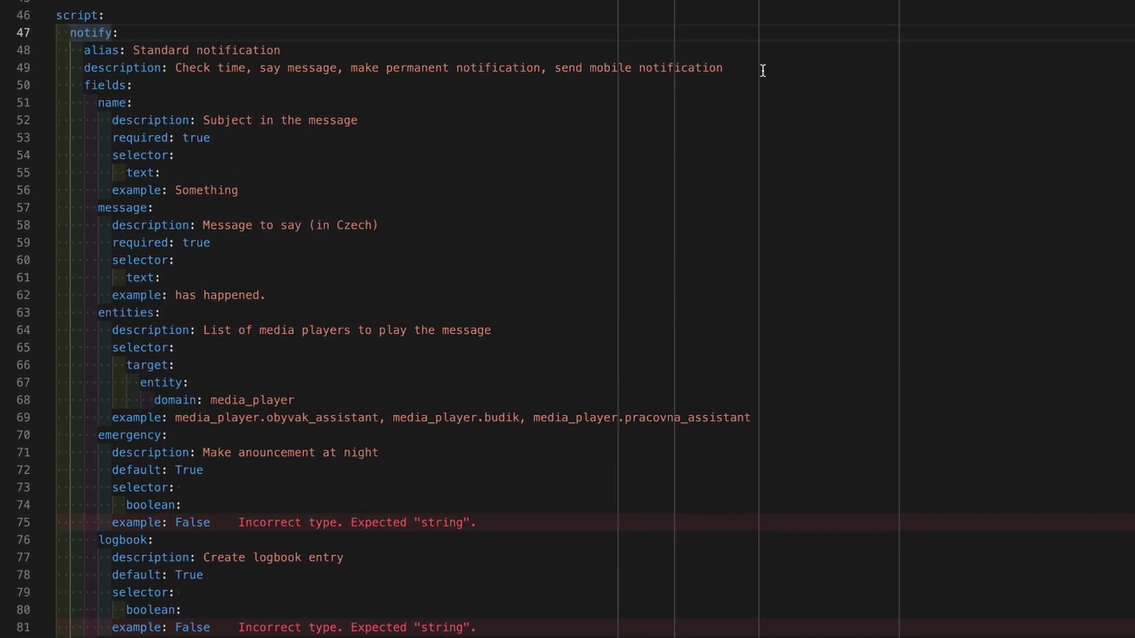
click(90, 85)
mouse_move(125, 117)
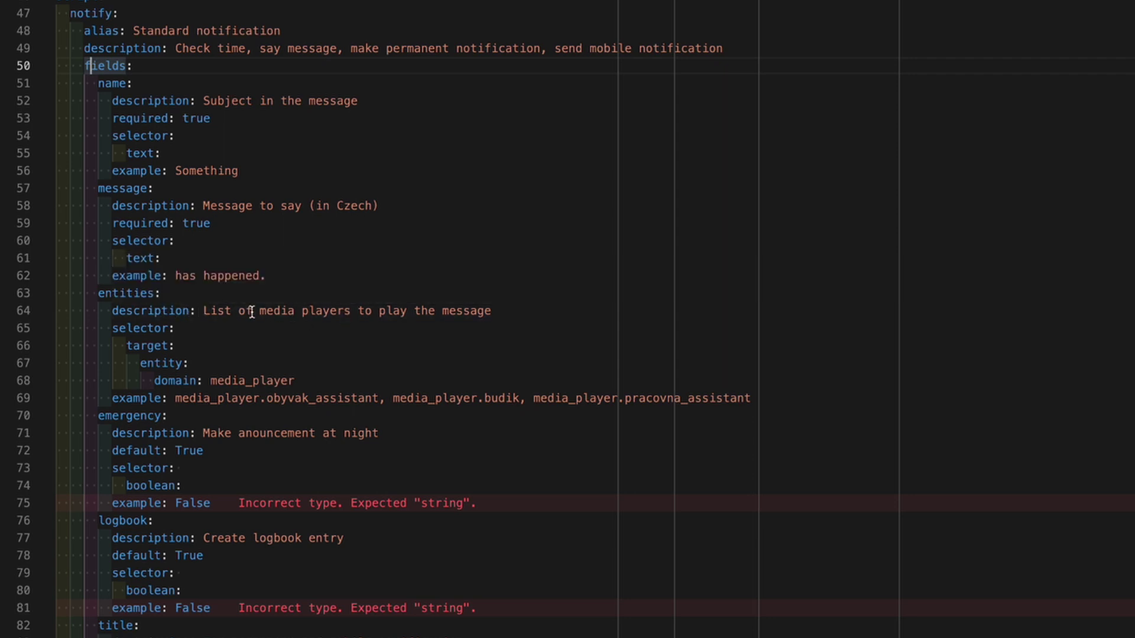
mouse_move(176, 398)
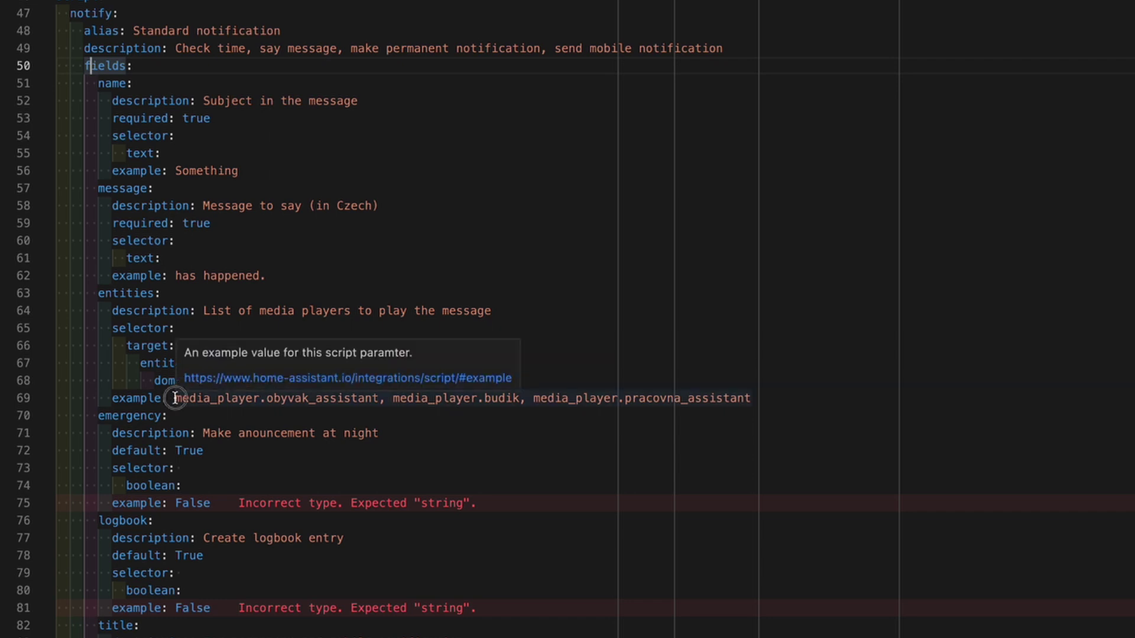
click(176, 398)
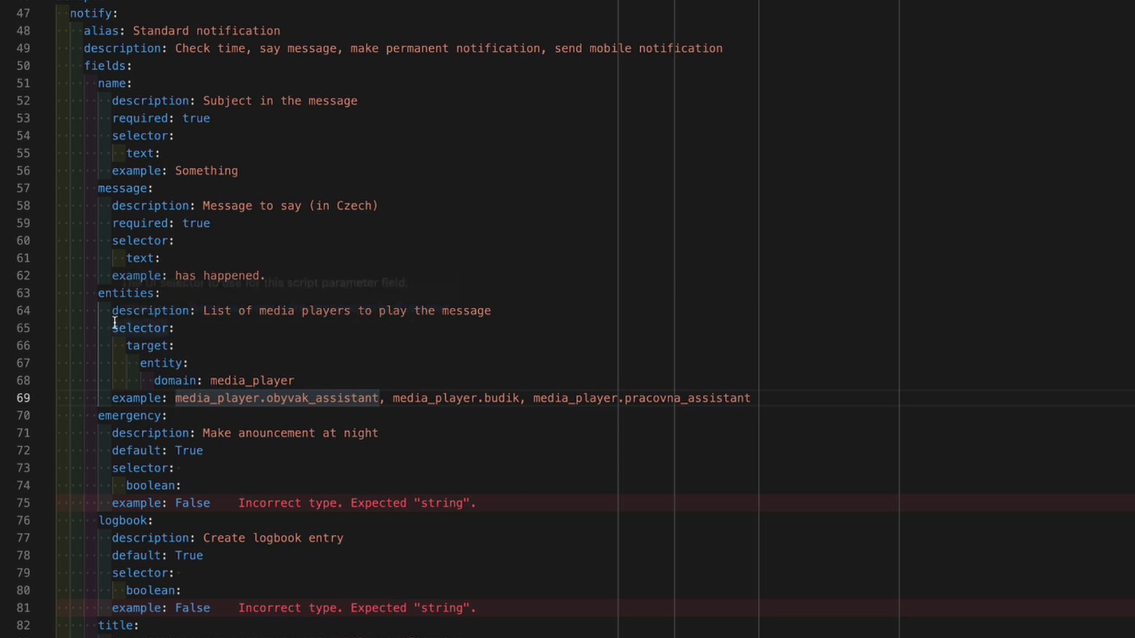
mouse_move(112, 327)
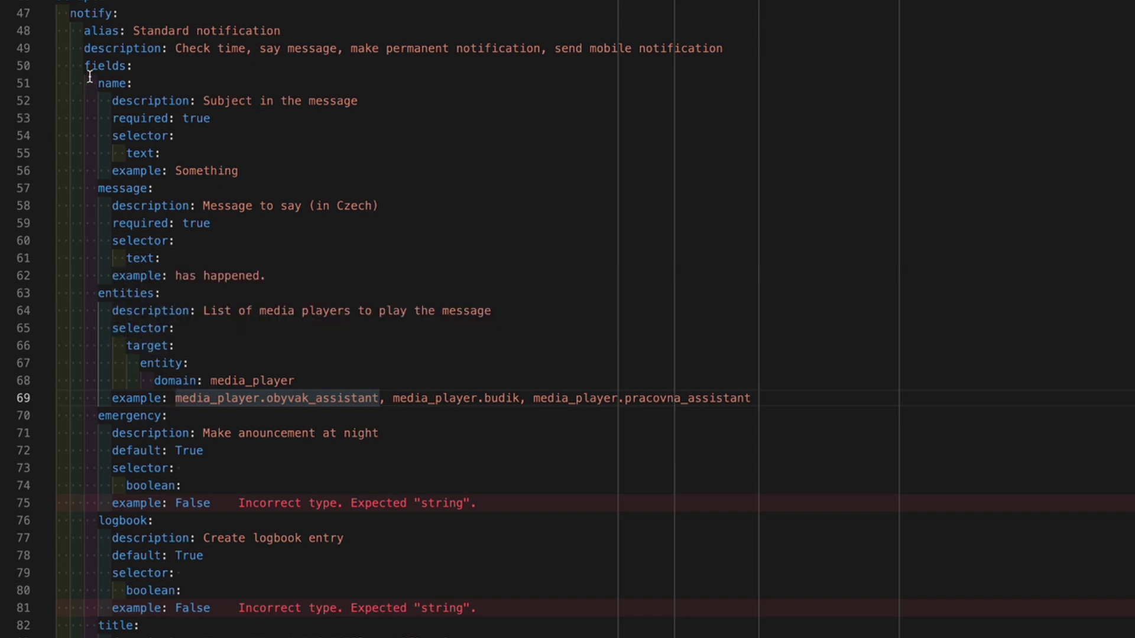
scroll(142, 178, down, 12)
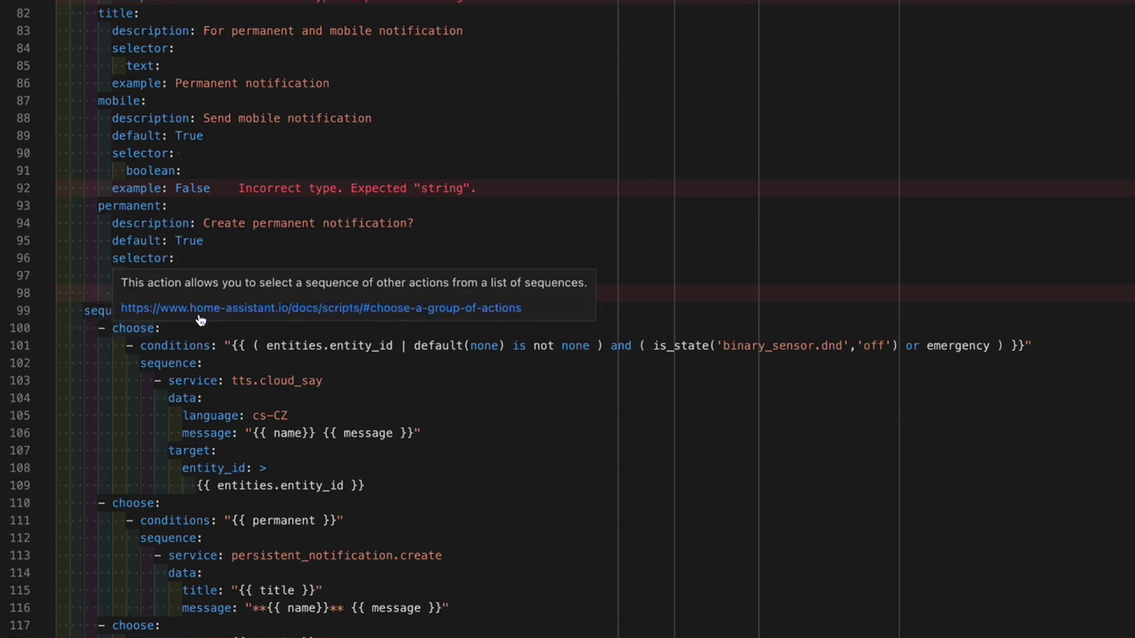
Step: Highlight the choose blocks in notify.yaml and read their conditions and service lines to the file's end
click(121, 329)
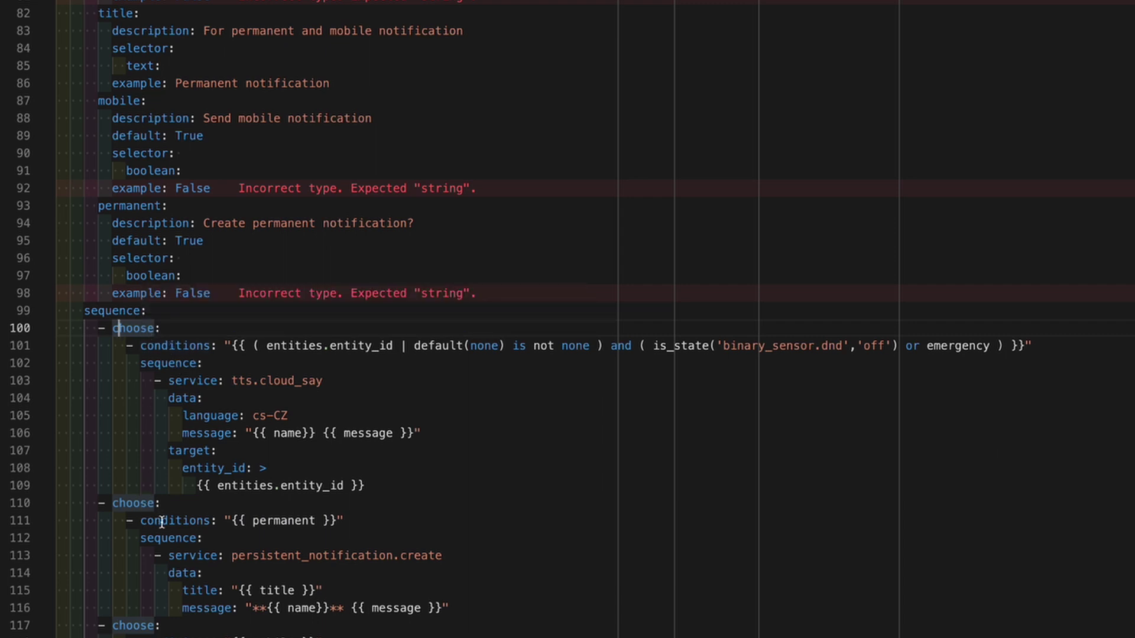
mouse_move(171, 521)
scroll(171, 521, down, 5)
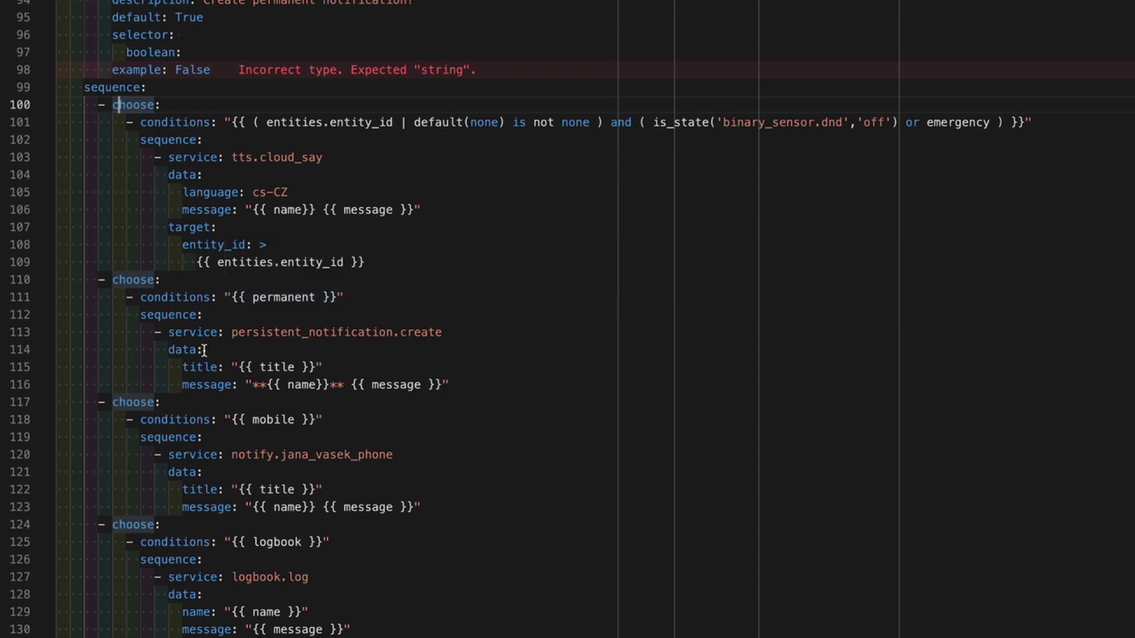
mouse_move(241, 336)
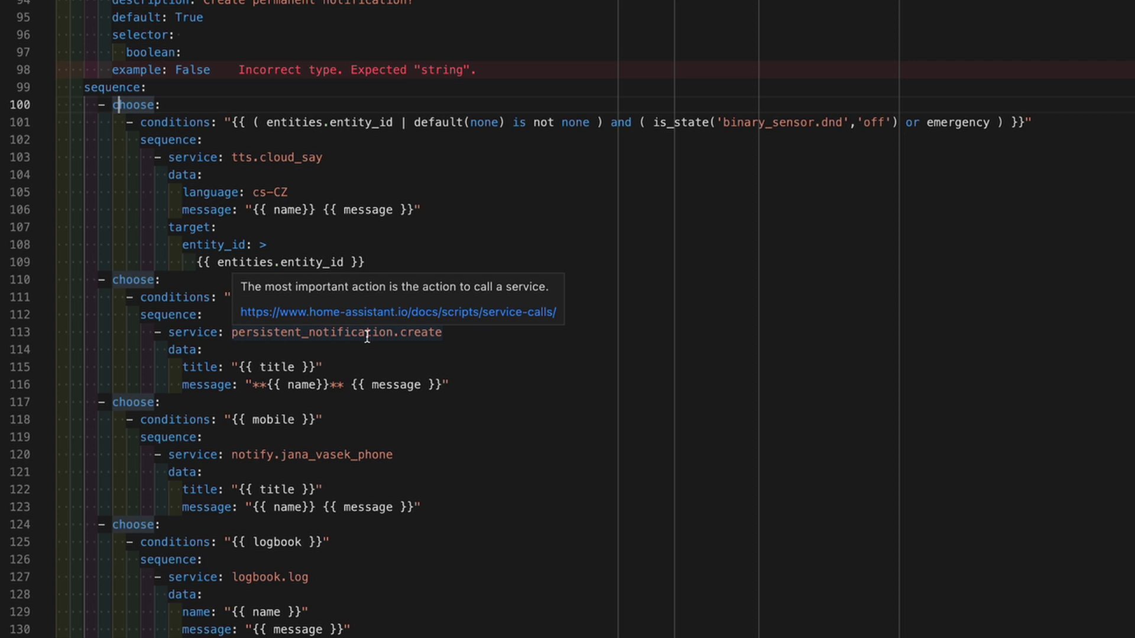
scroll(367, 335, down, 2)
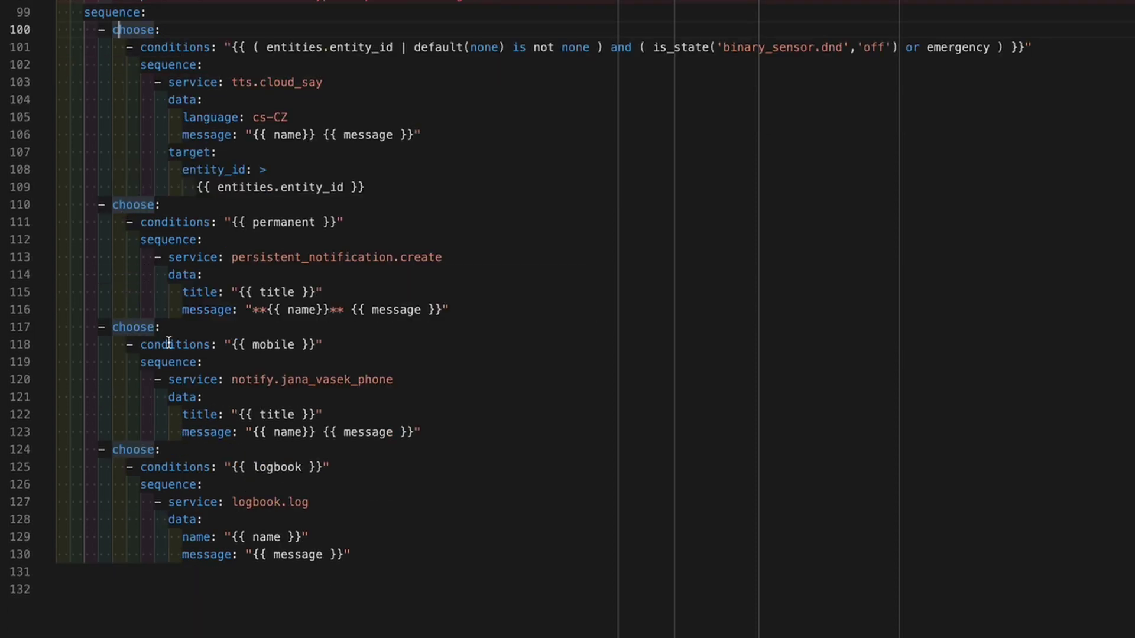
mouse_move(195, 384)
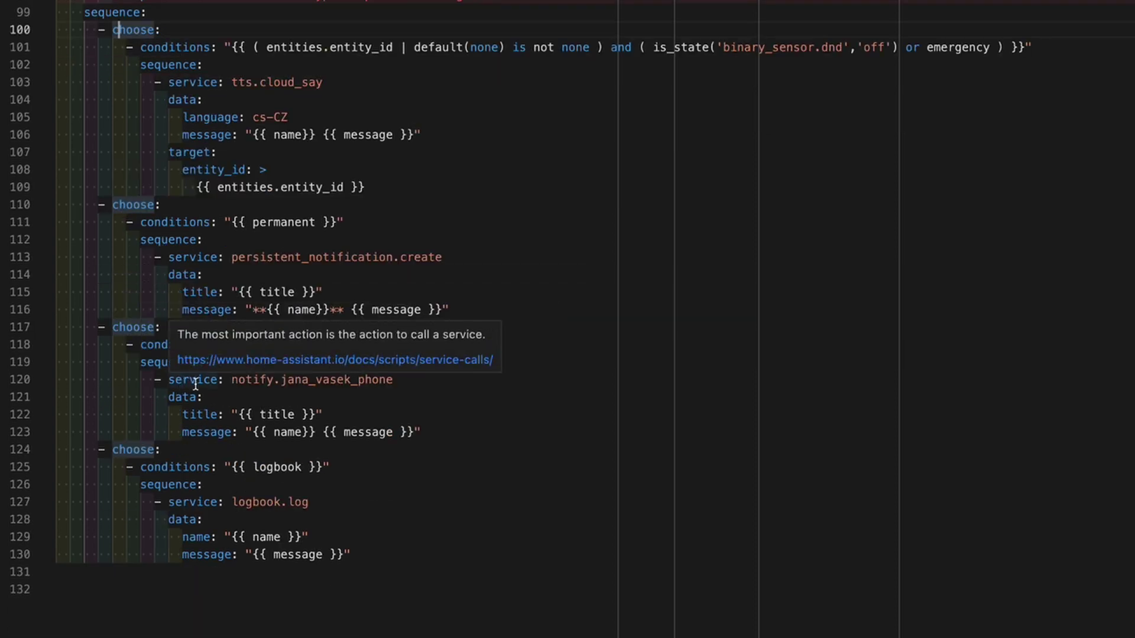
mouse_move(299, 384)
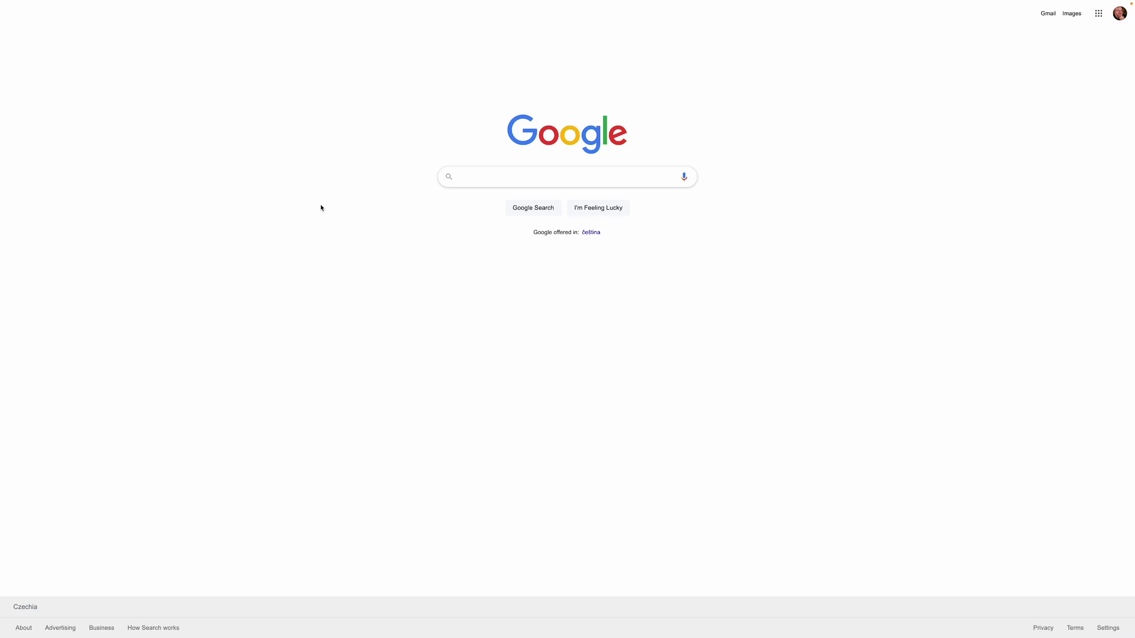
Step: Search Google for 'home assistant timer' and open the 'Timer - Home Assistant' documentation result
text(ho)
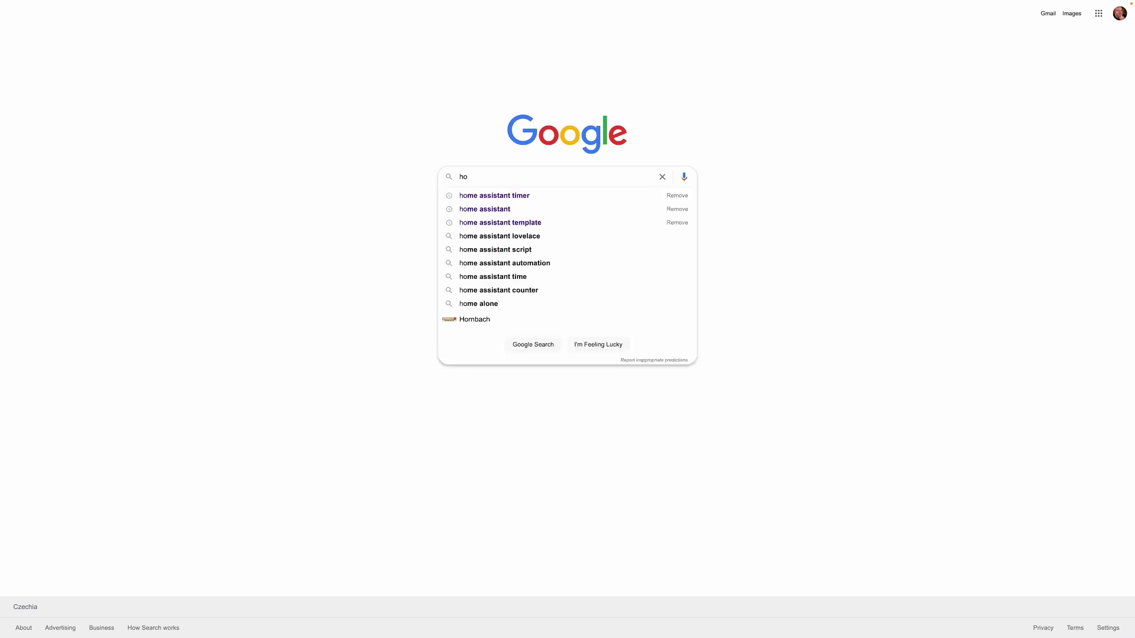
key(Down)
key(Return)
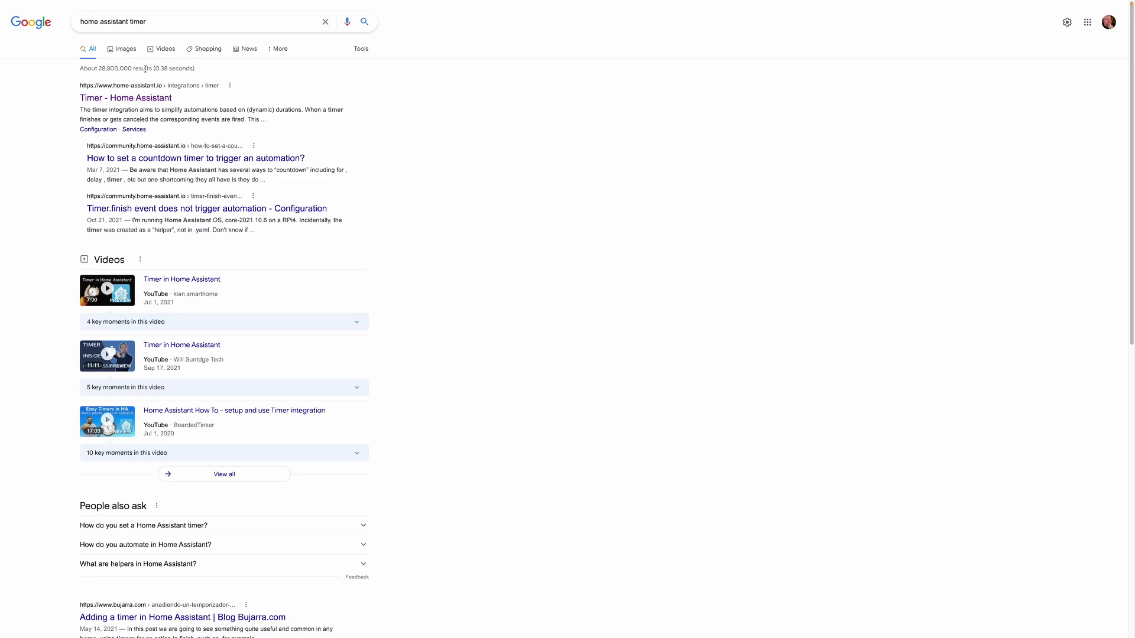
click(129, 99)
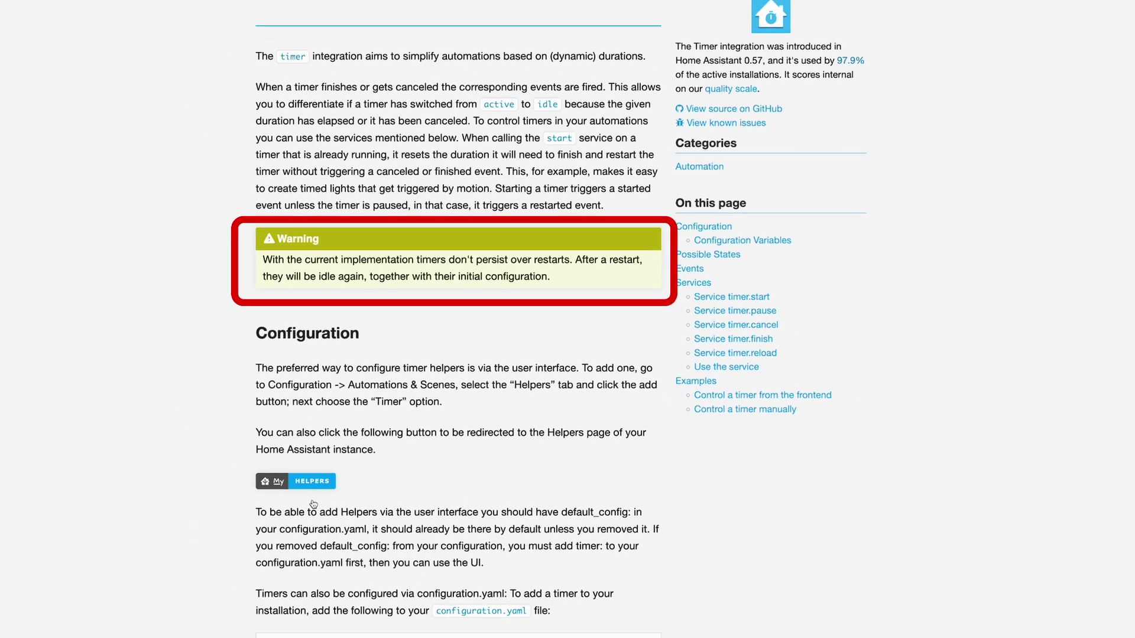
Step: Scroll the Timer docs past Configuration, Possible States, Events and Services to the frontend timer example
scroll(344, 482, down, 2)
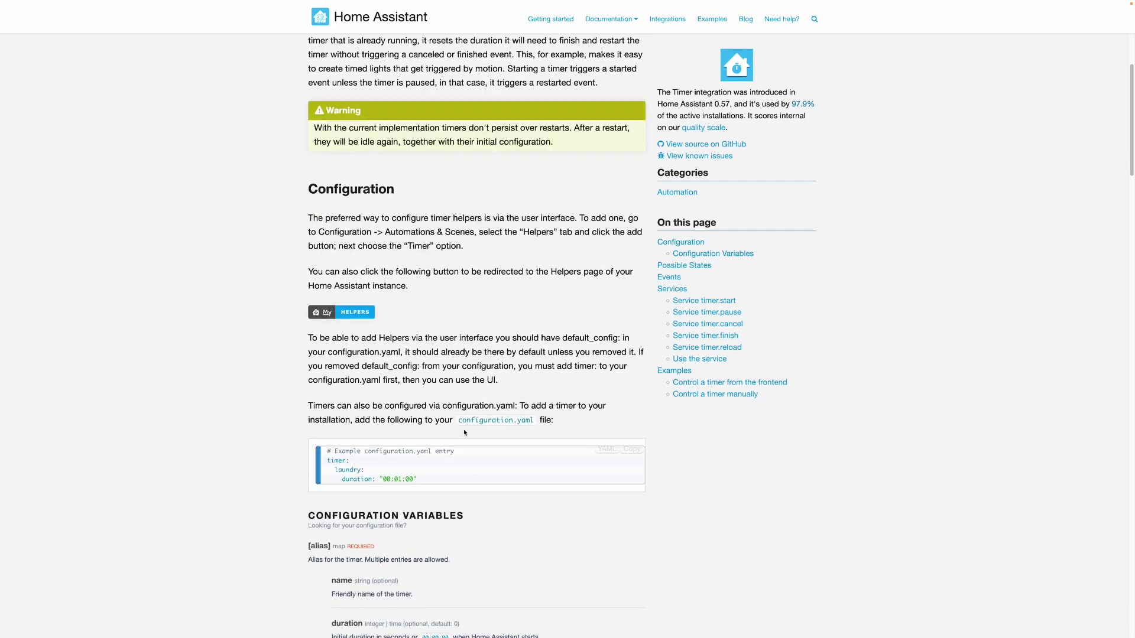
scroll(525, 420, down, 4)
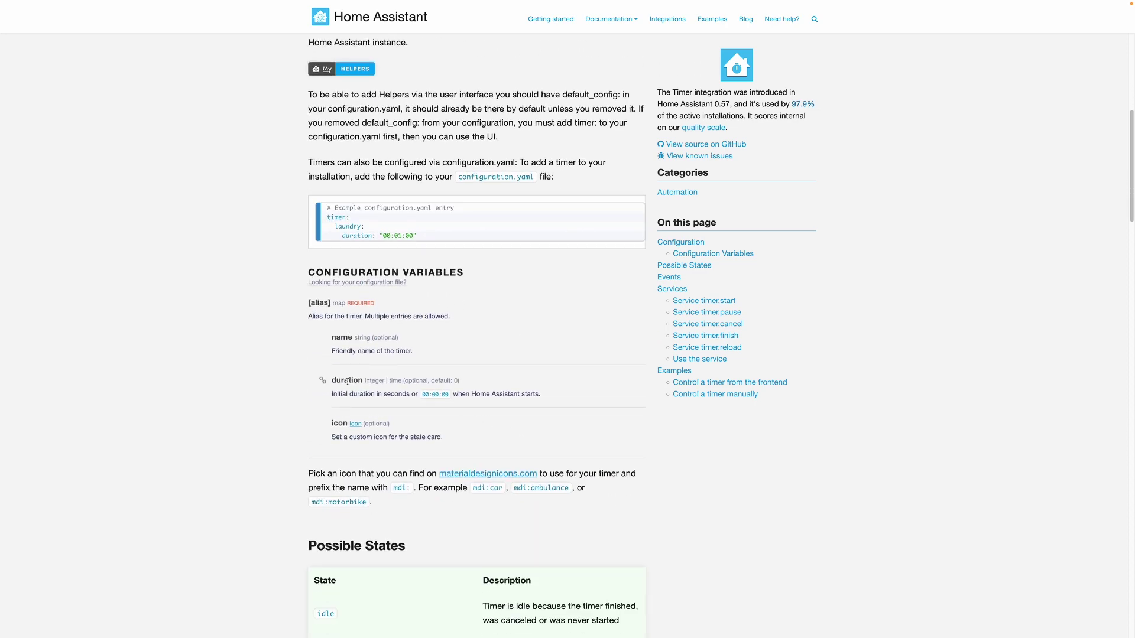
scroll(416, 416, down, 6)
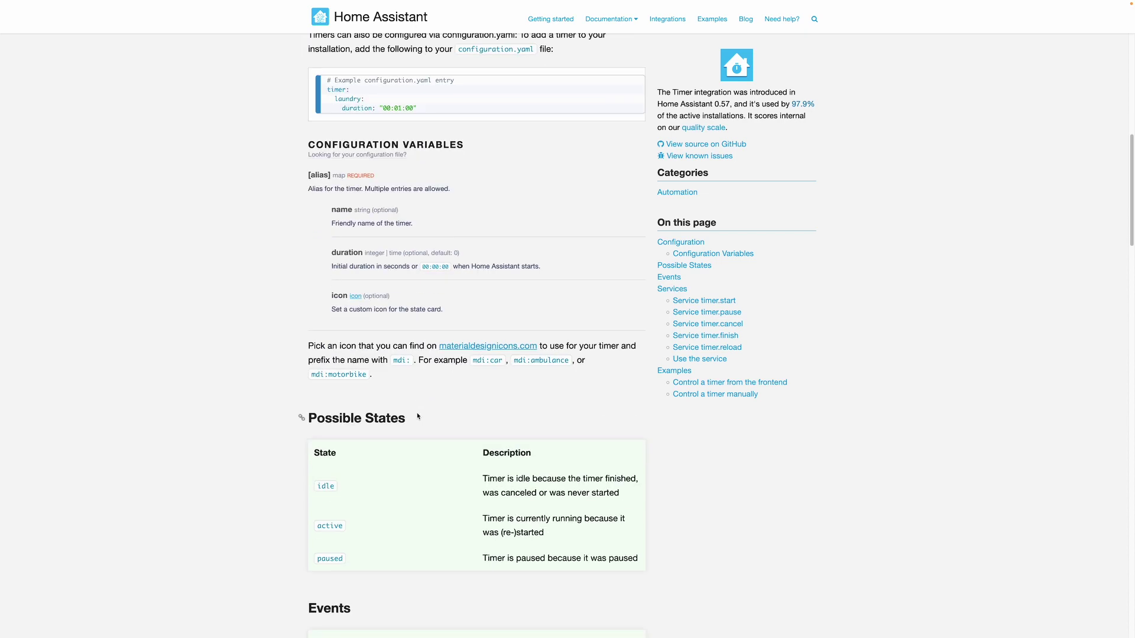
scroll(418, 418, down, 7)
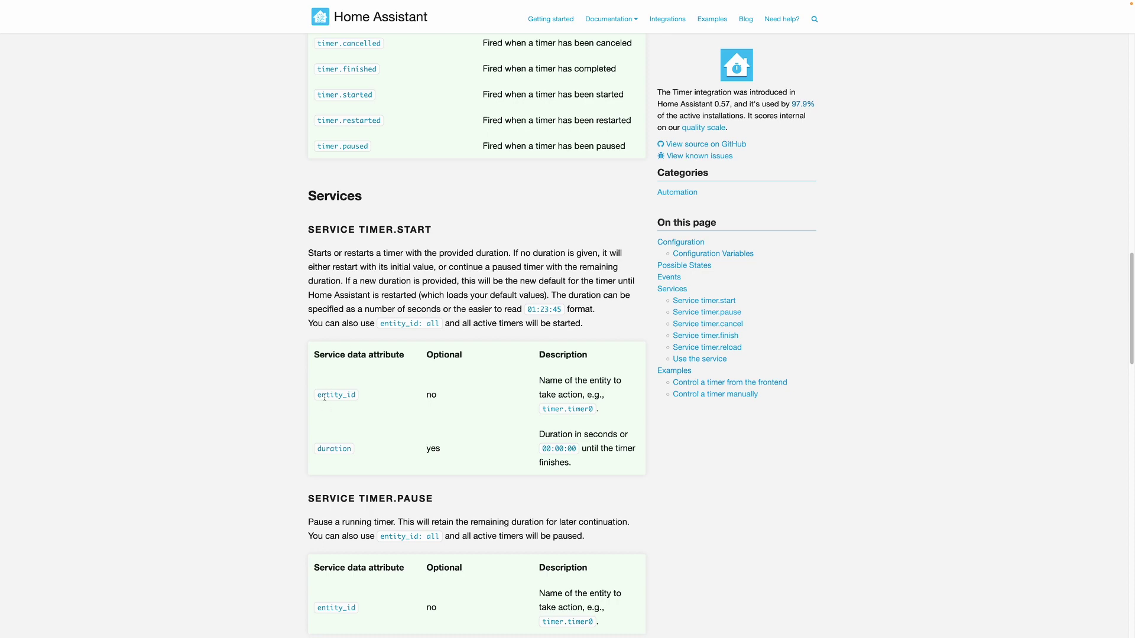
scroll(412, 453, down, 1)
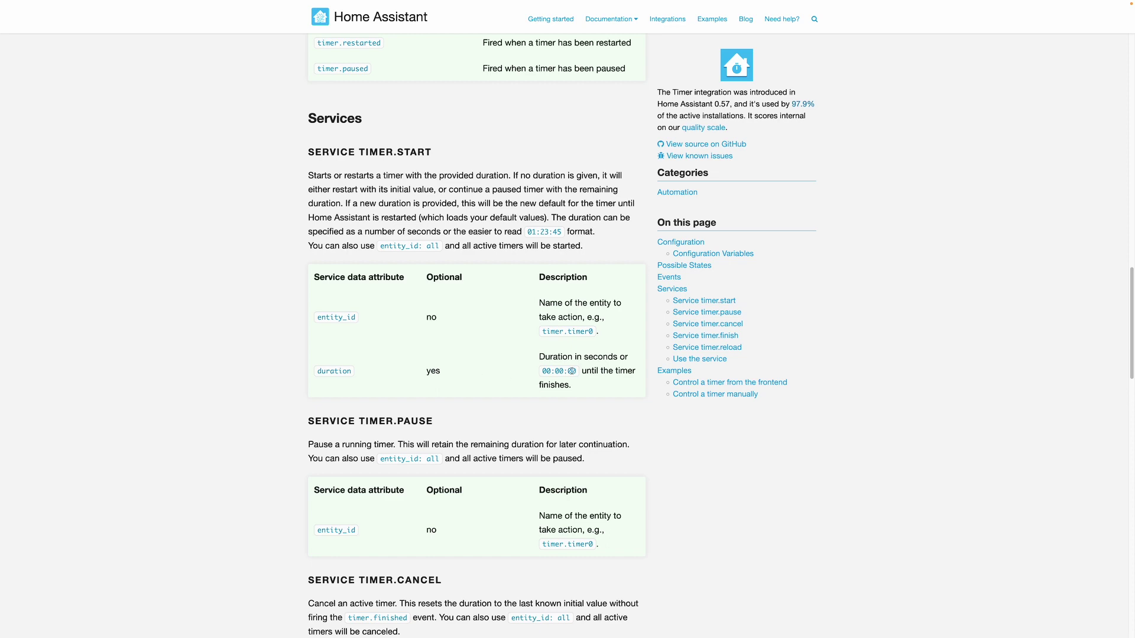
scroll(444, 297, down, 2)
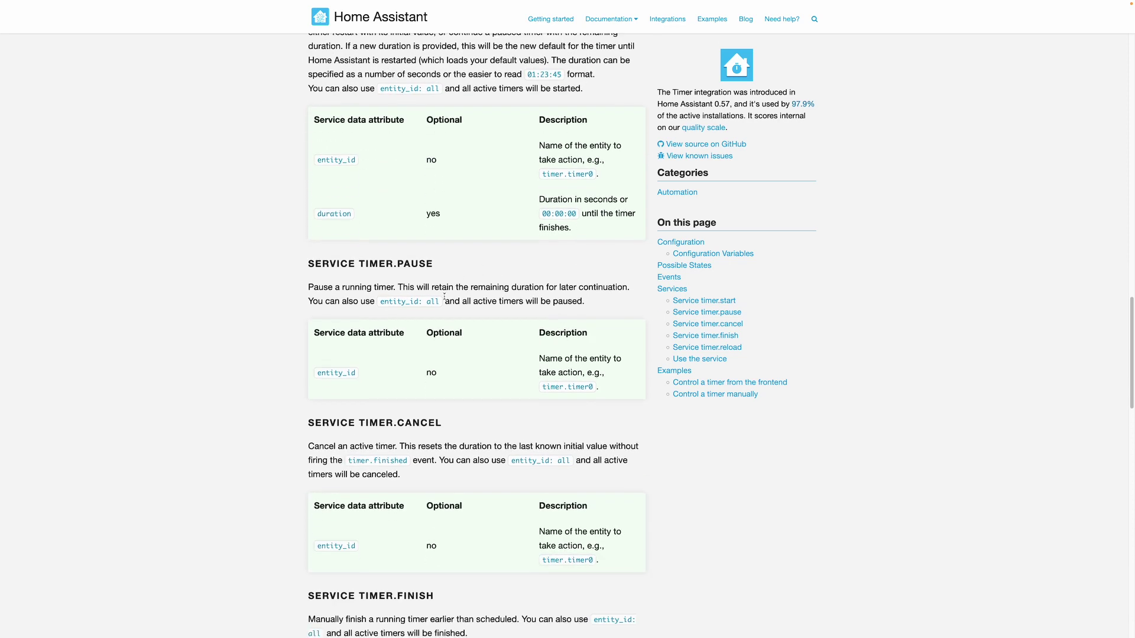
scroll(444, 297, down, 6)
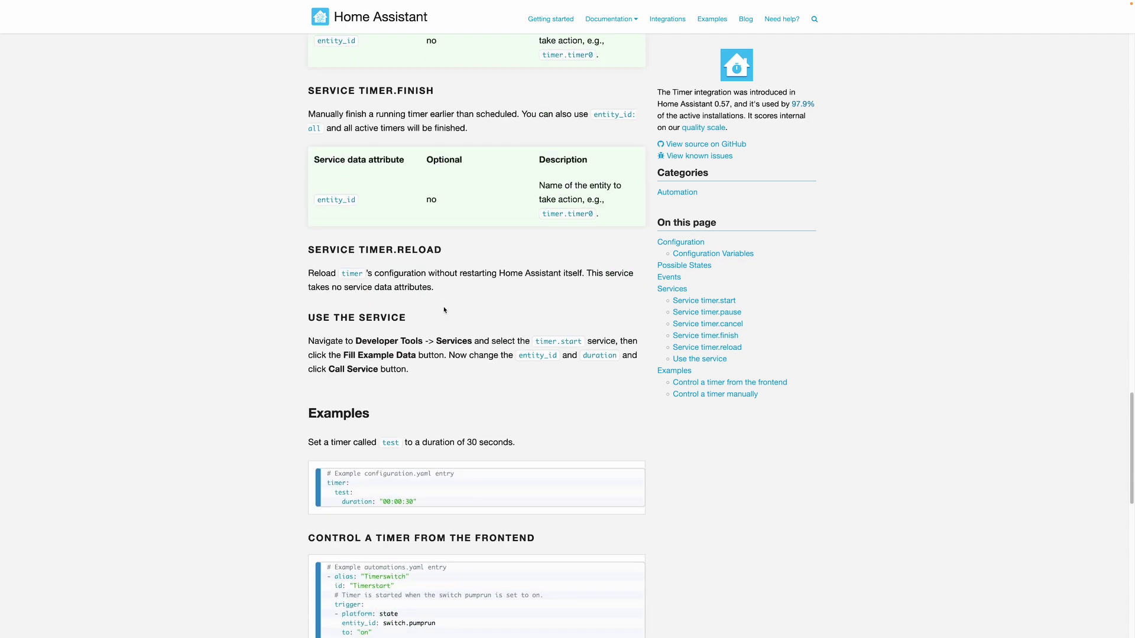
scroll(444, 310, down, 5)
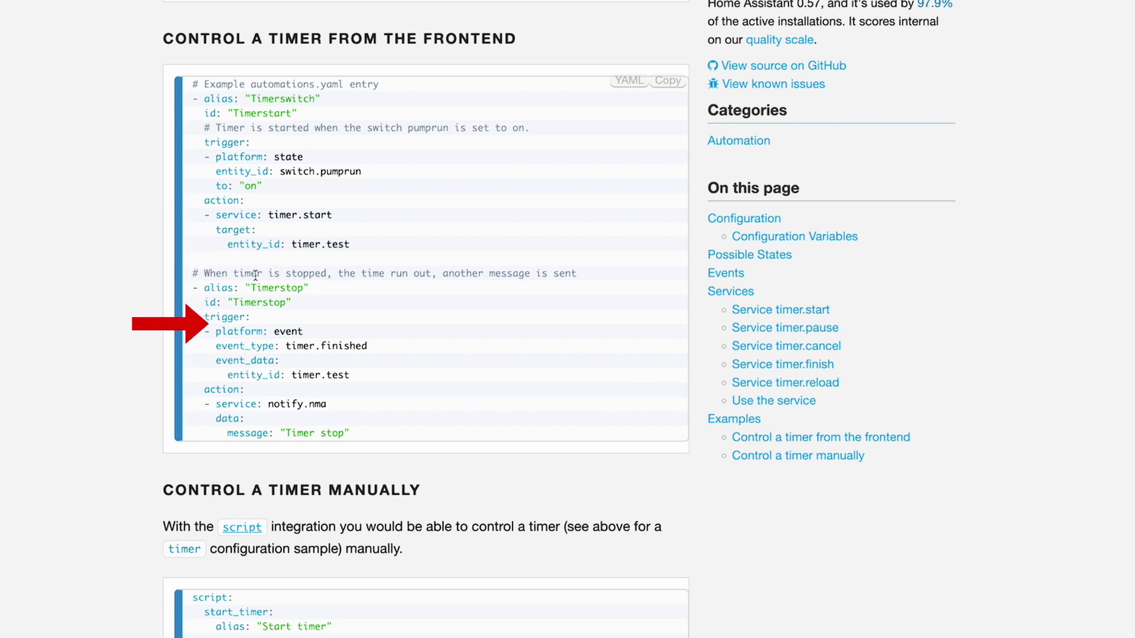
Step: Scroll down to the manual-control example with start_timer, pause_timer, cancel_timer and finish_timer scripts
scroll(263, 319, down, 1)
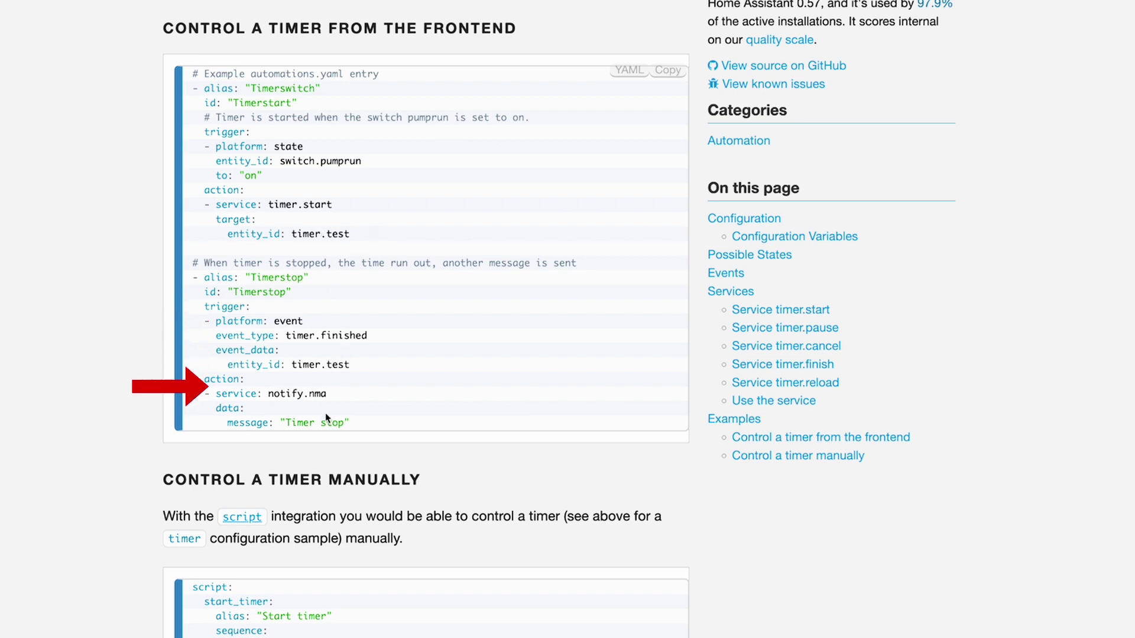
scroll(224, 237, down, 4)
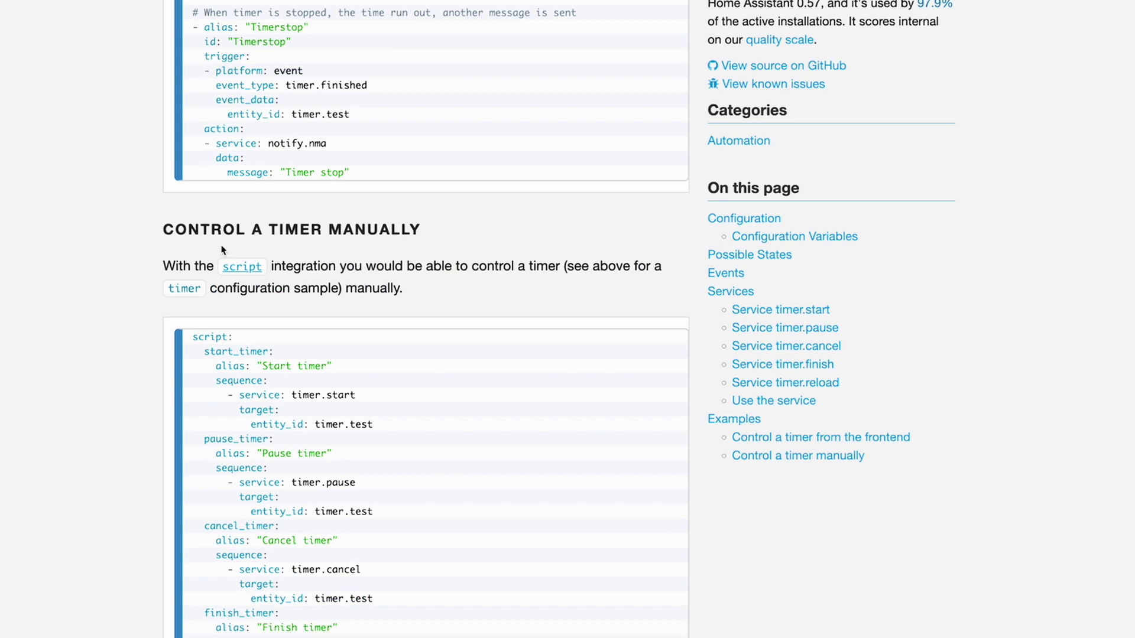
scroll(223, 238, down, 2)
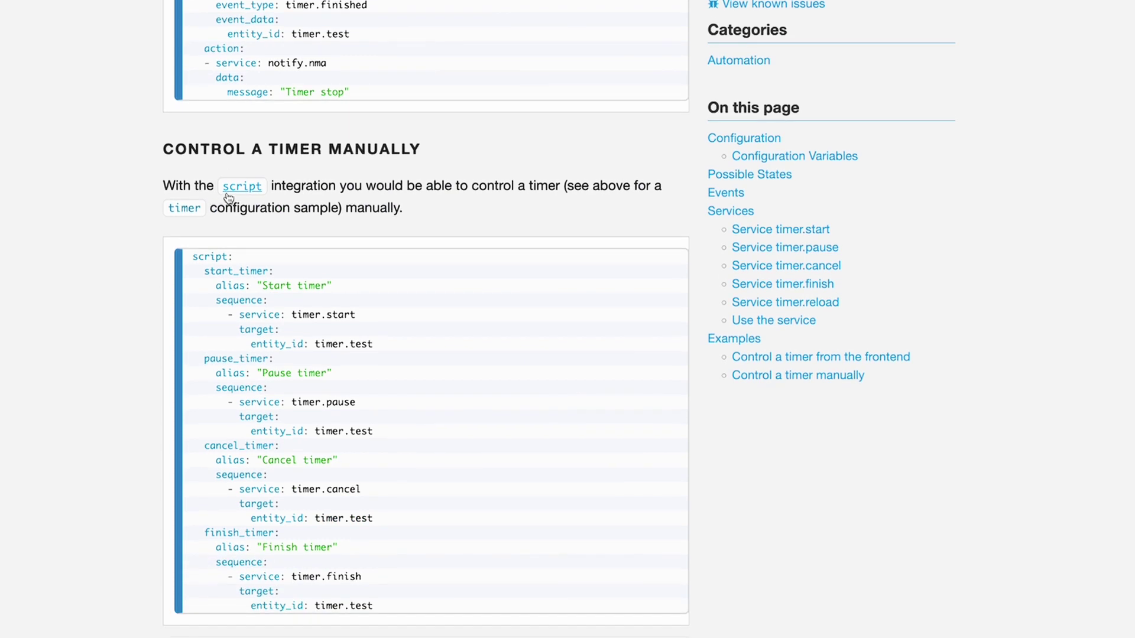